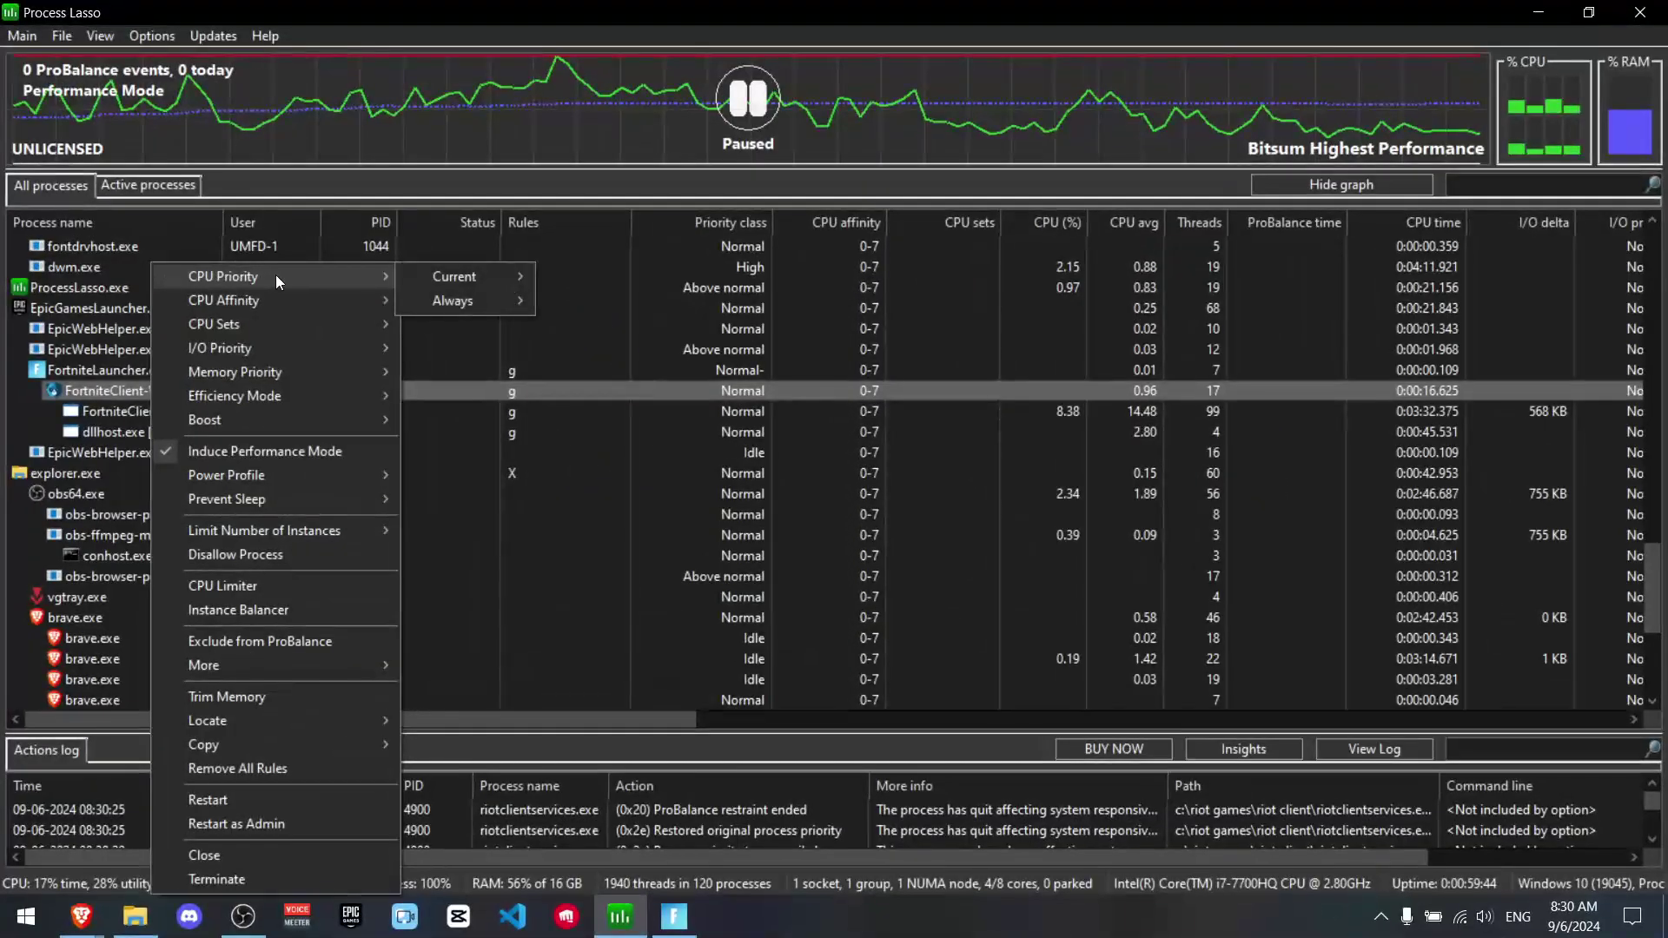
mouse_move(455, 298)
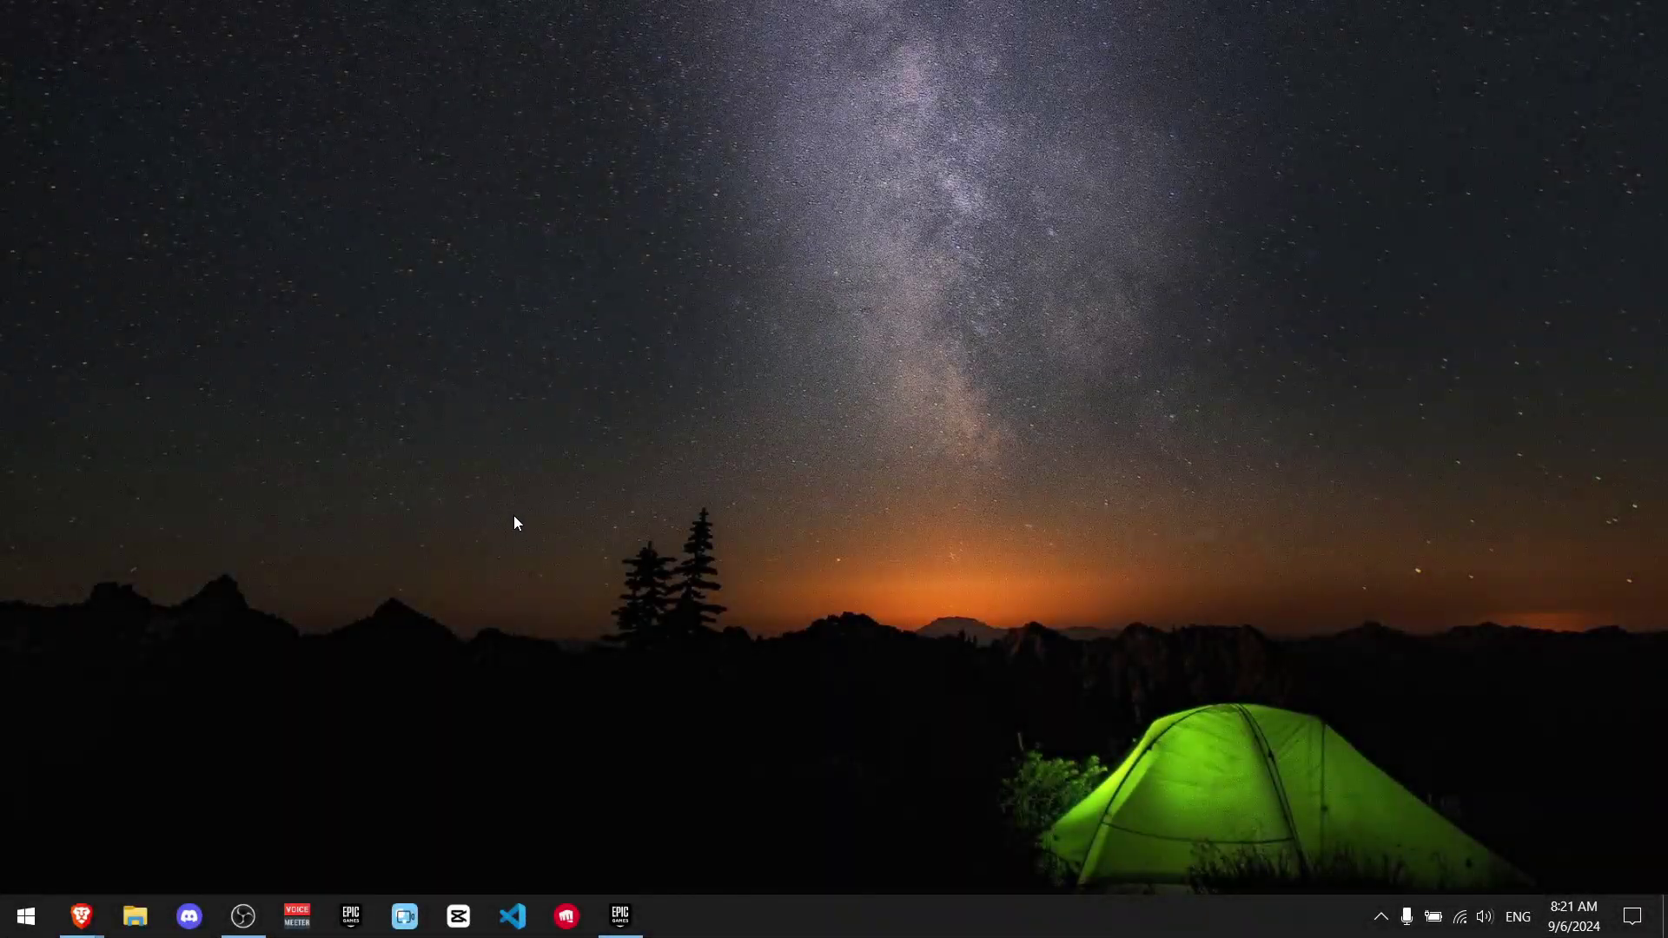
Step: Switch to Brave, search the web for "process lasso" and open Bitsum's Download Process Lasso page
mouse_move(94, 919)
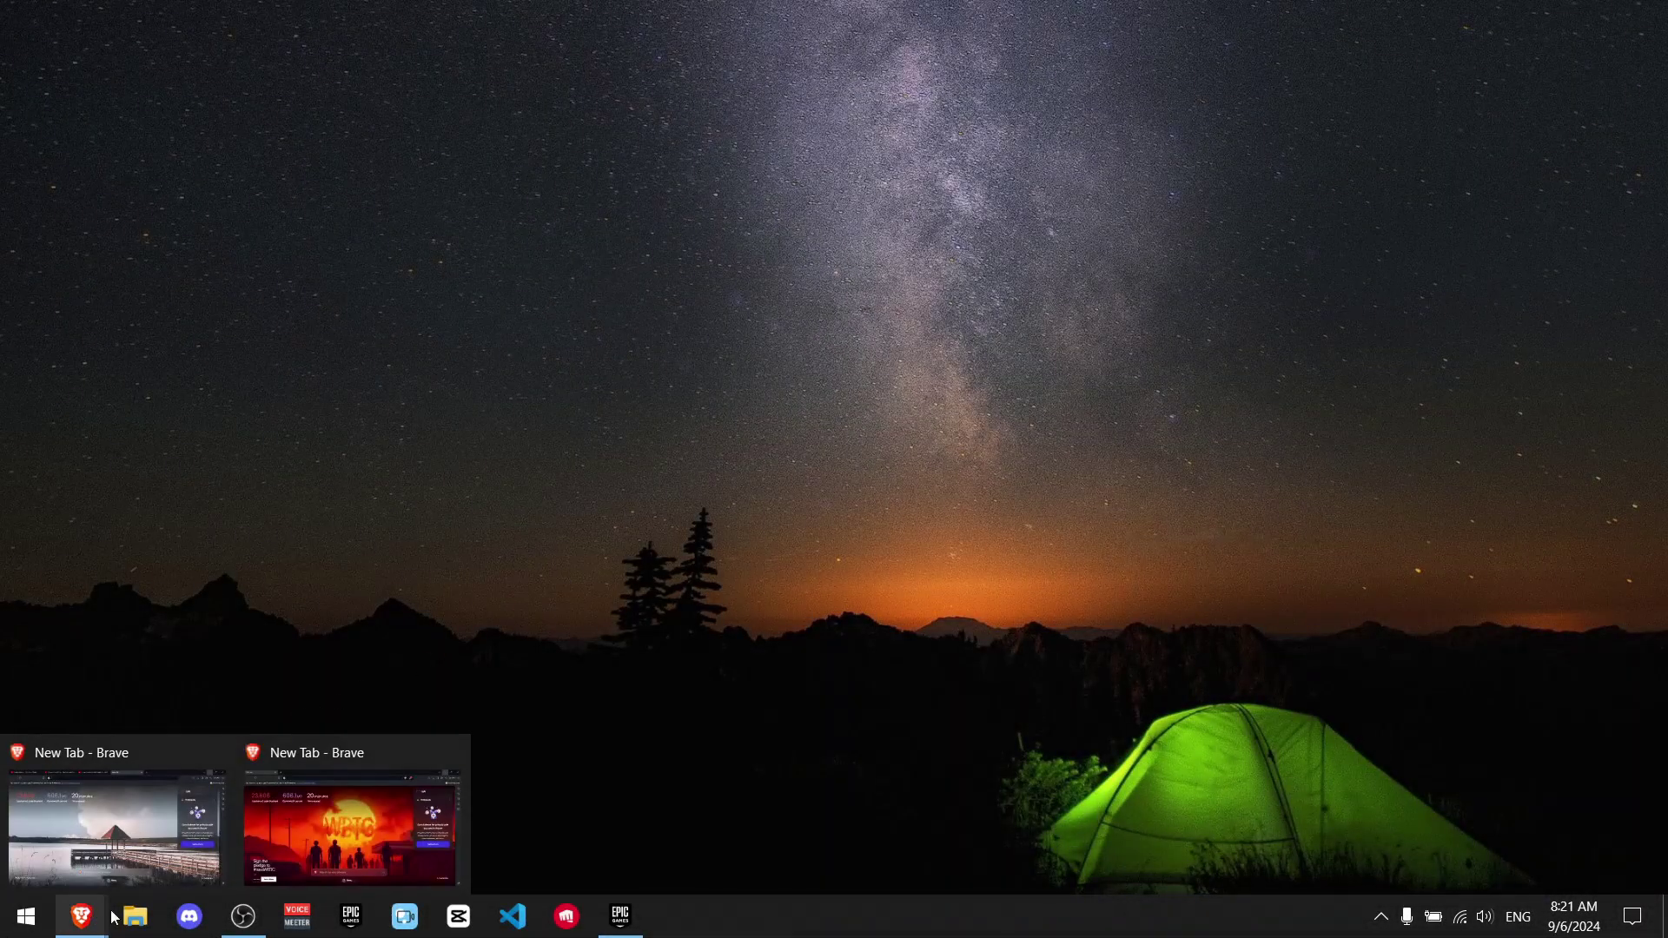
click(387, 857)
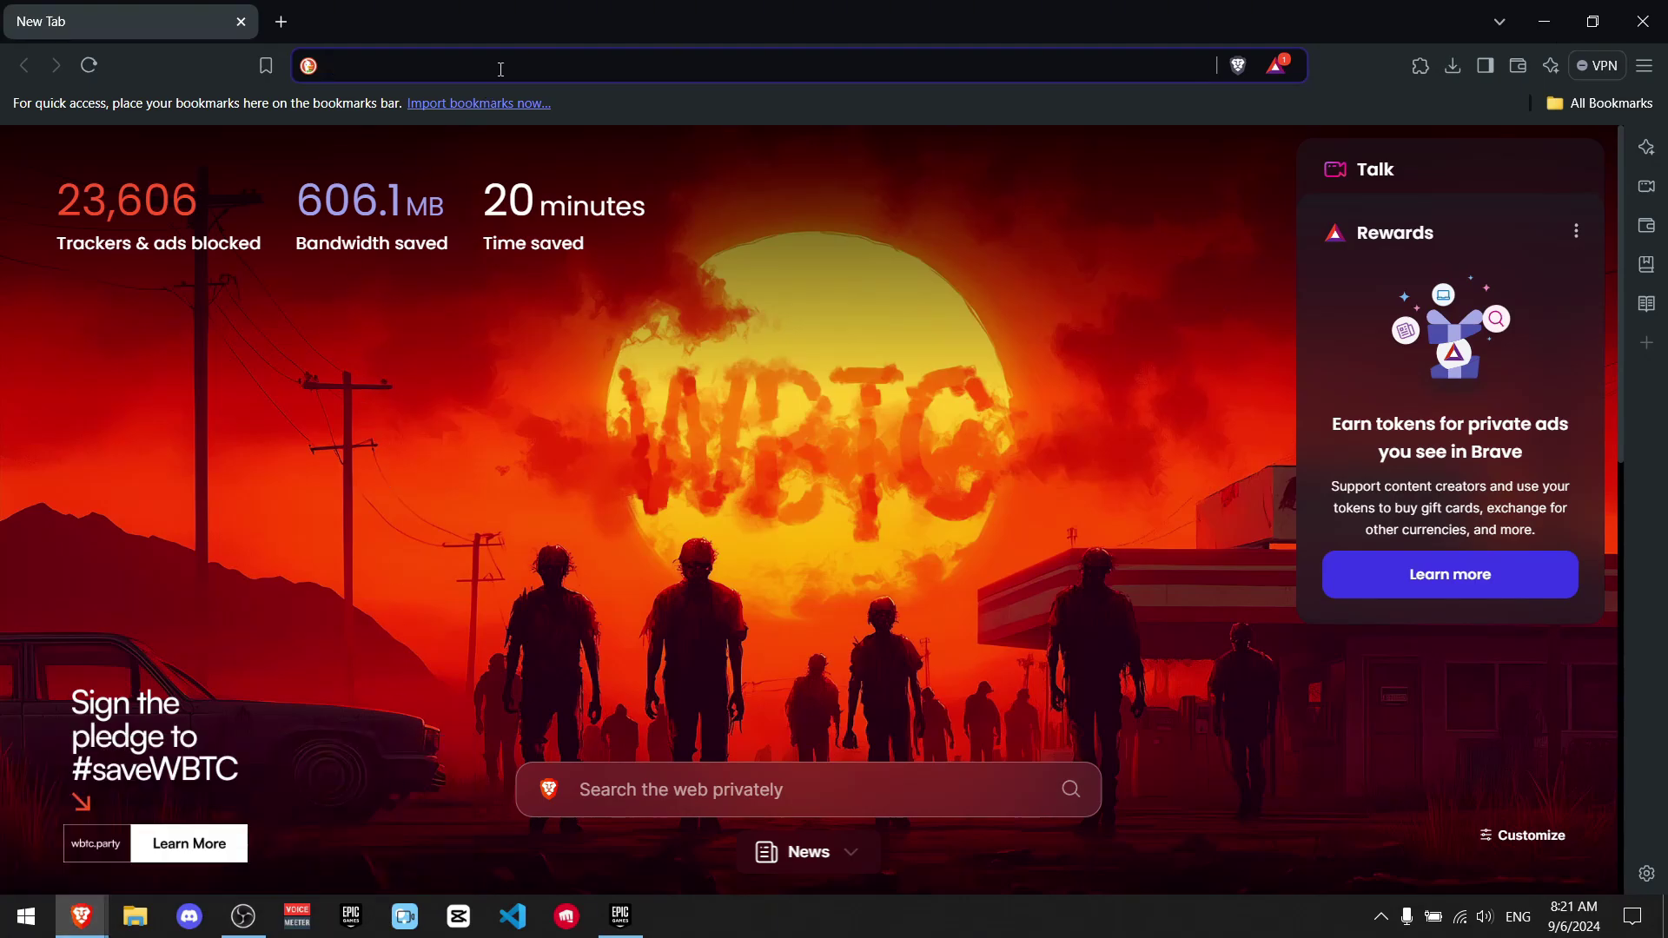
text(process lasso)
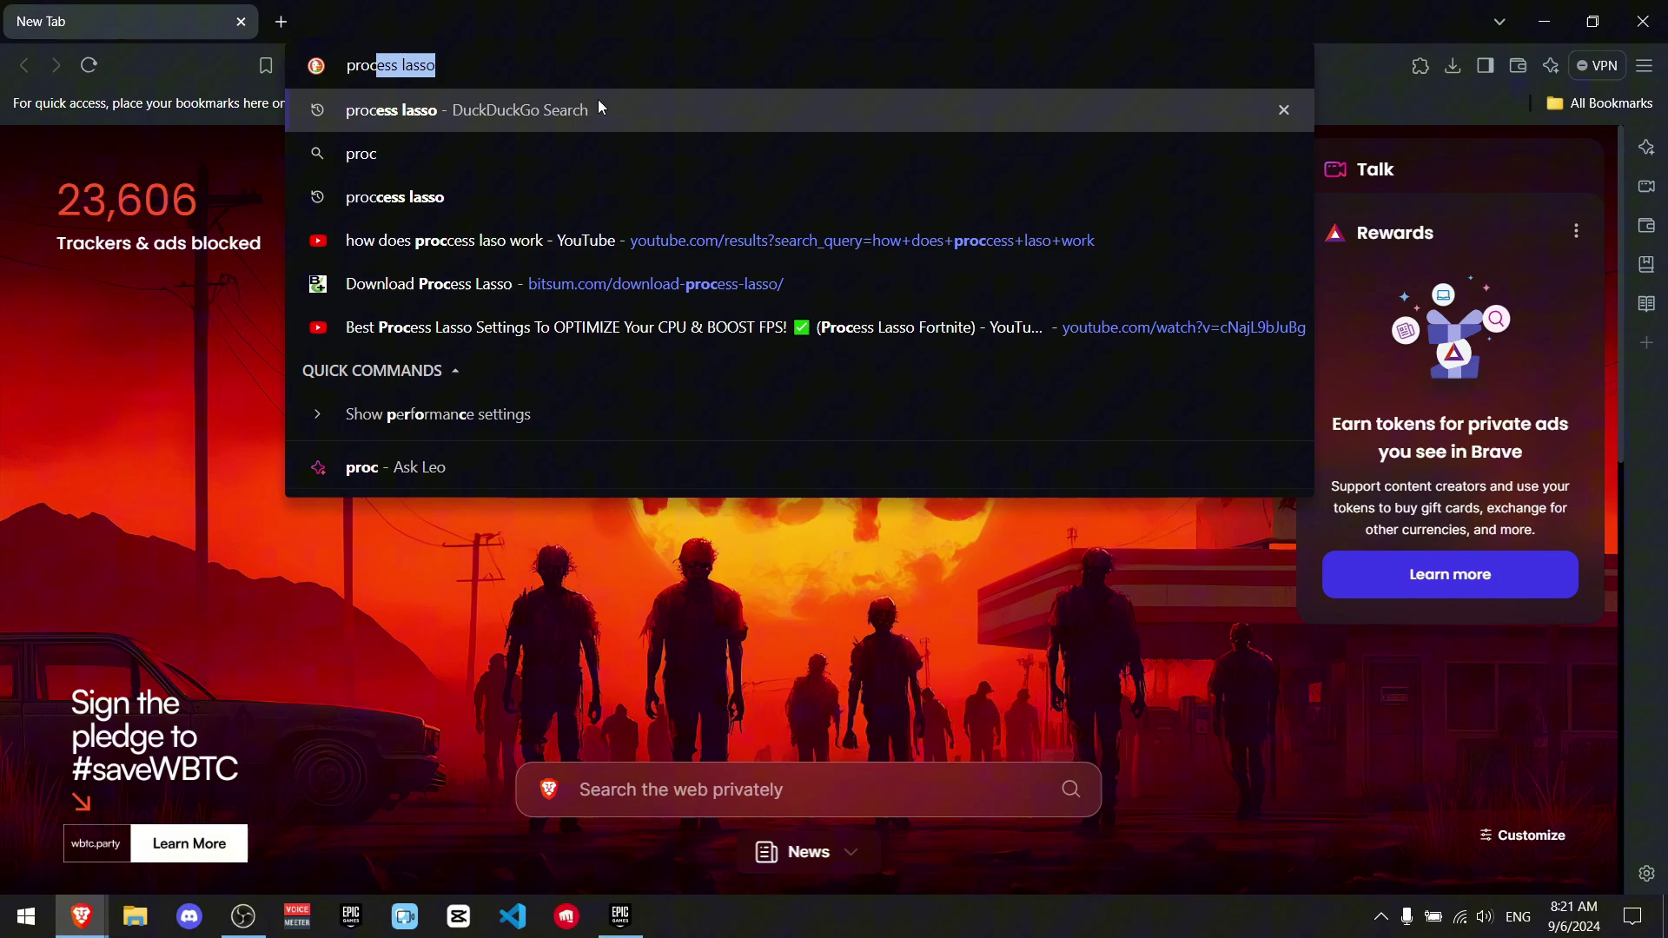
click(598, 102)
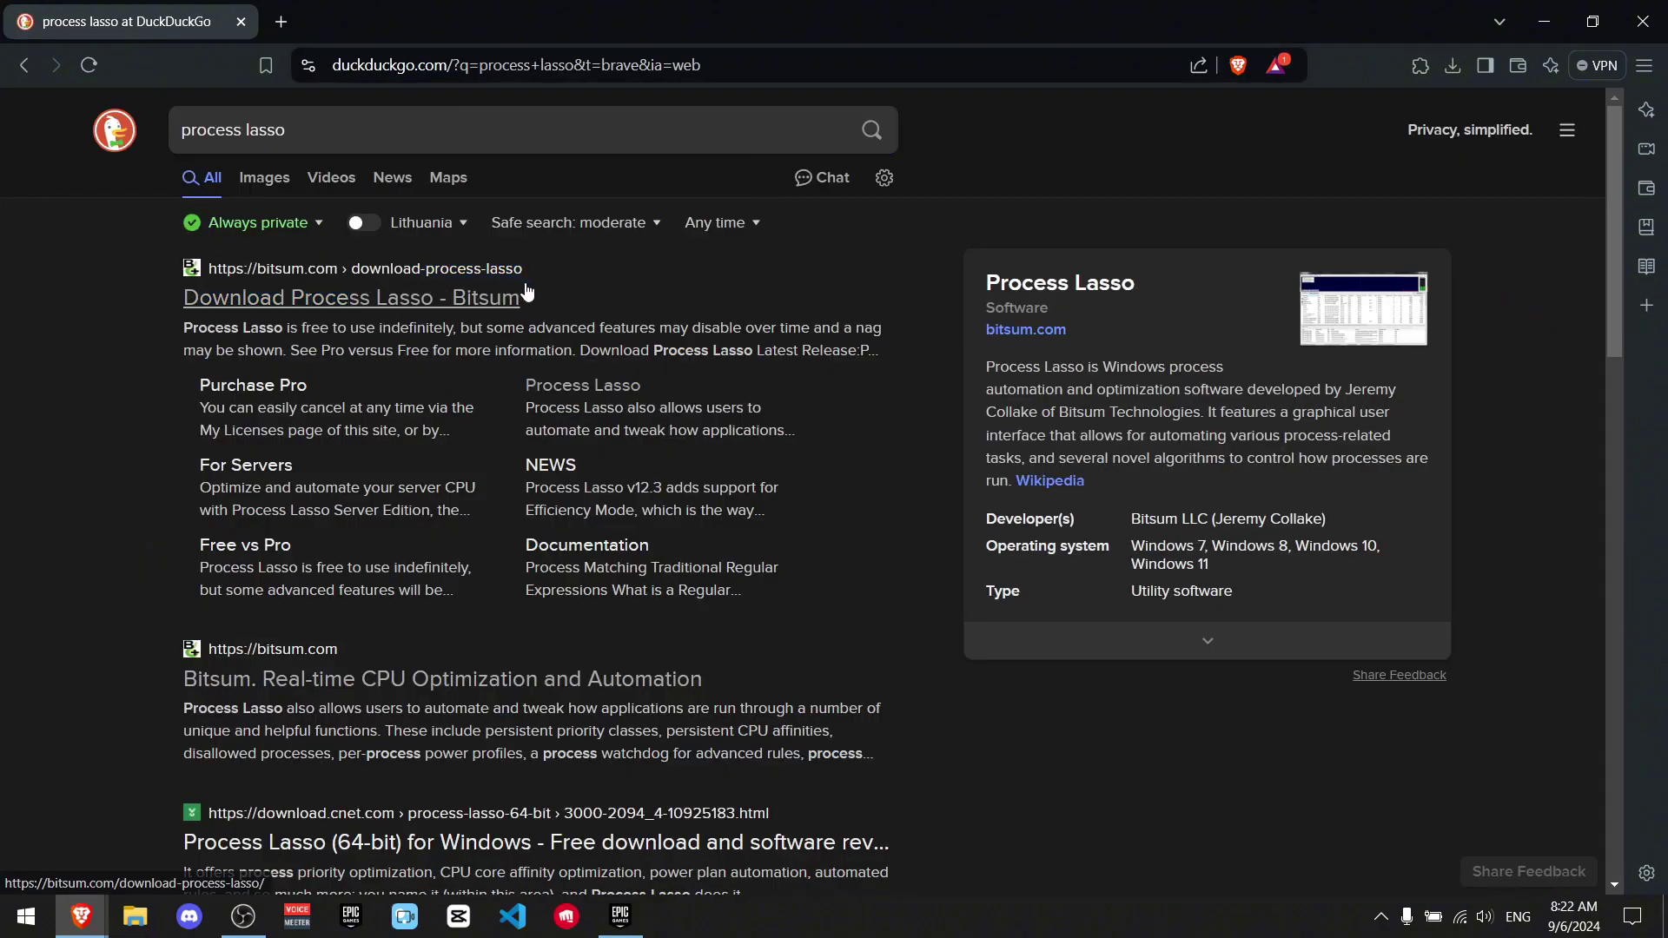
drag(178, 297, 577, 308)
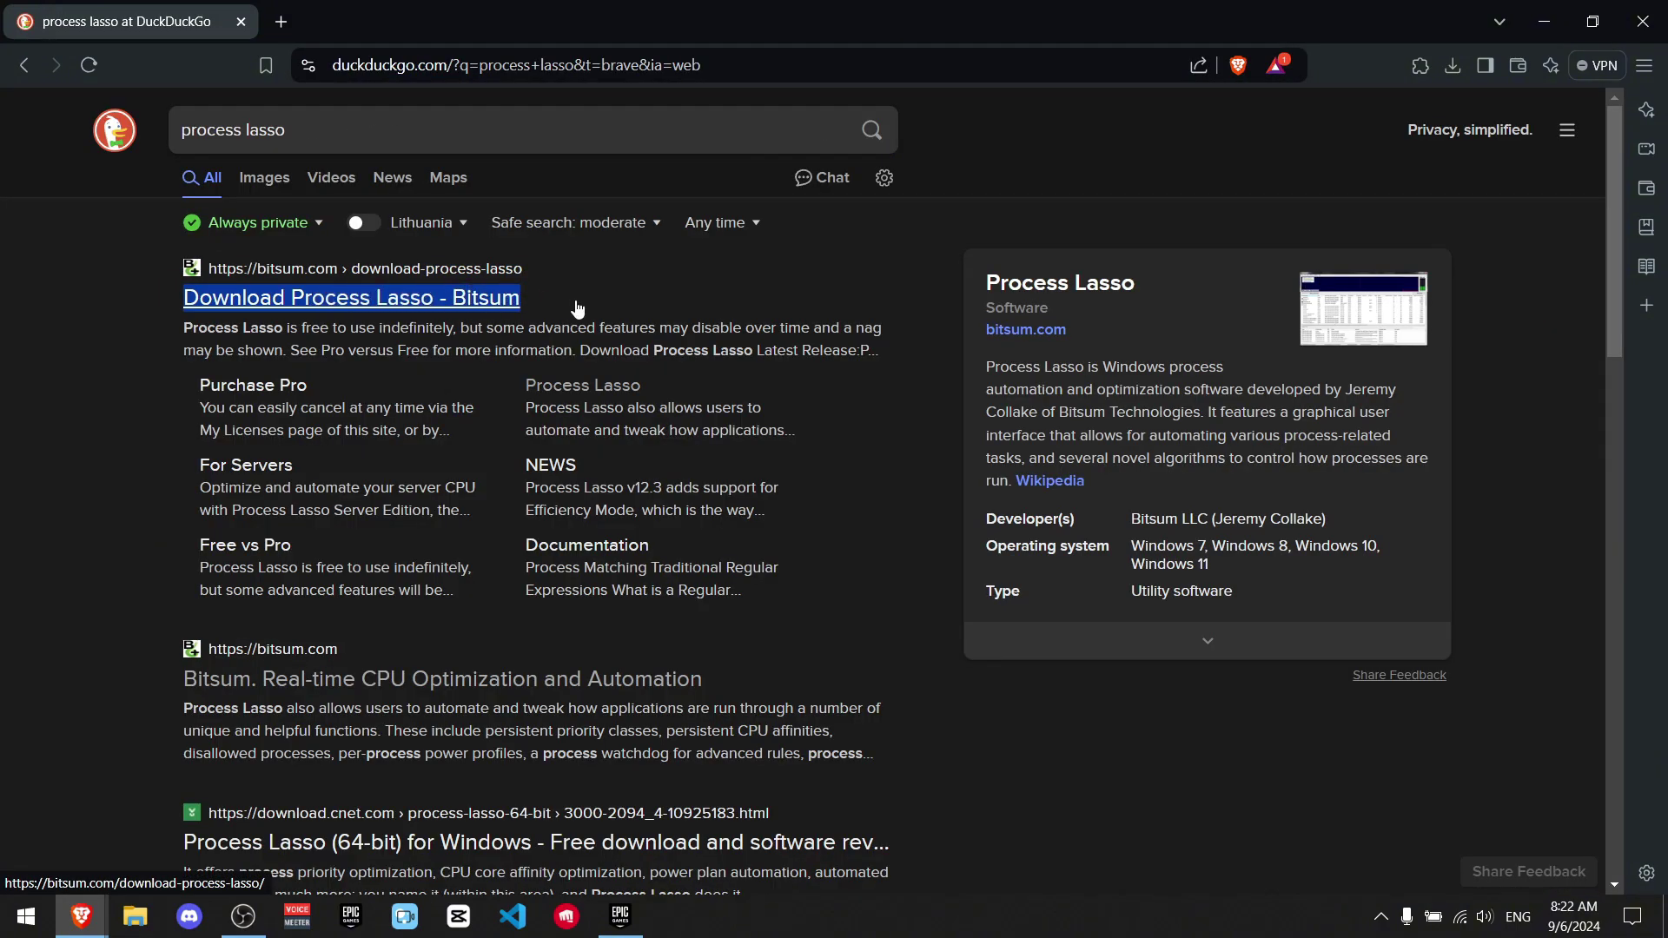
click(471, 271)
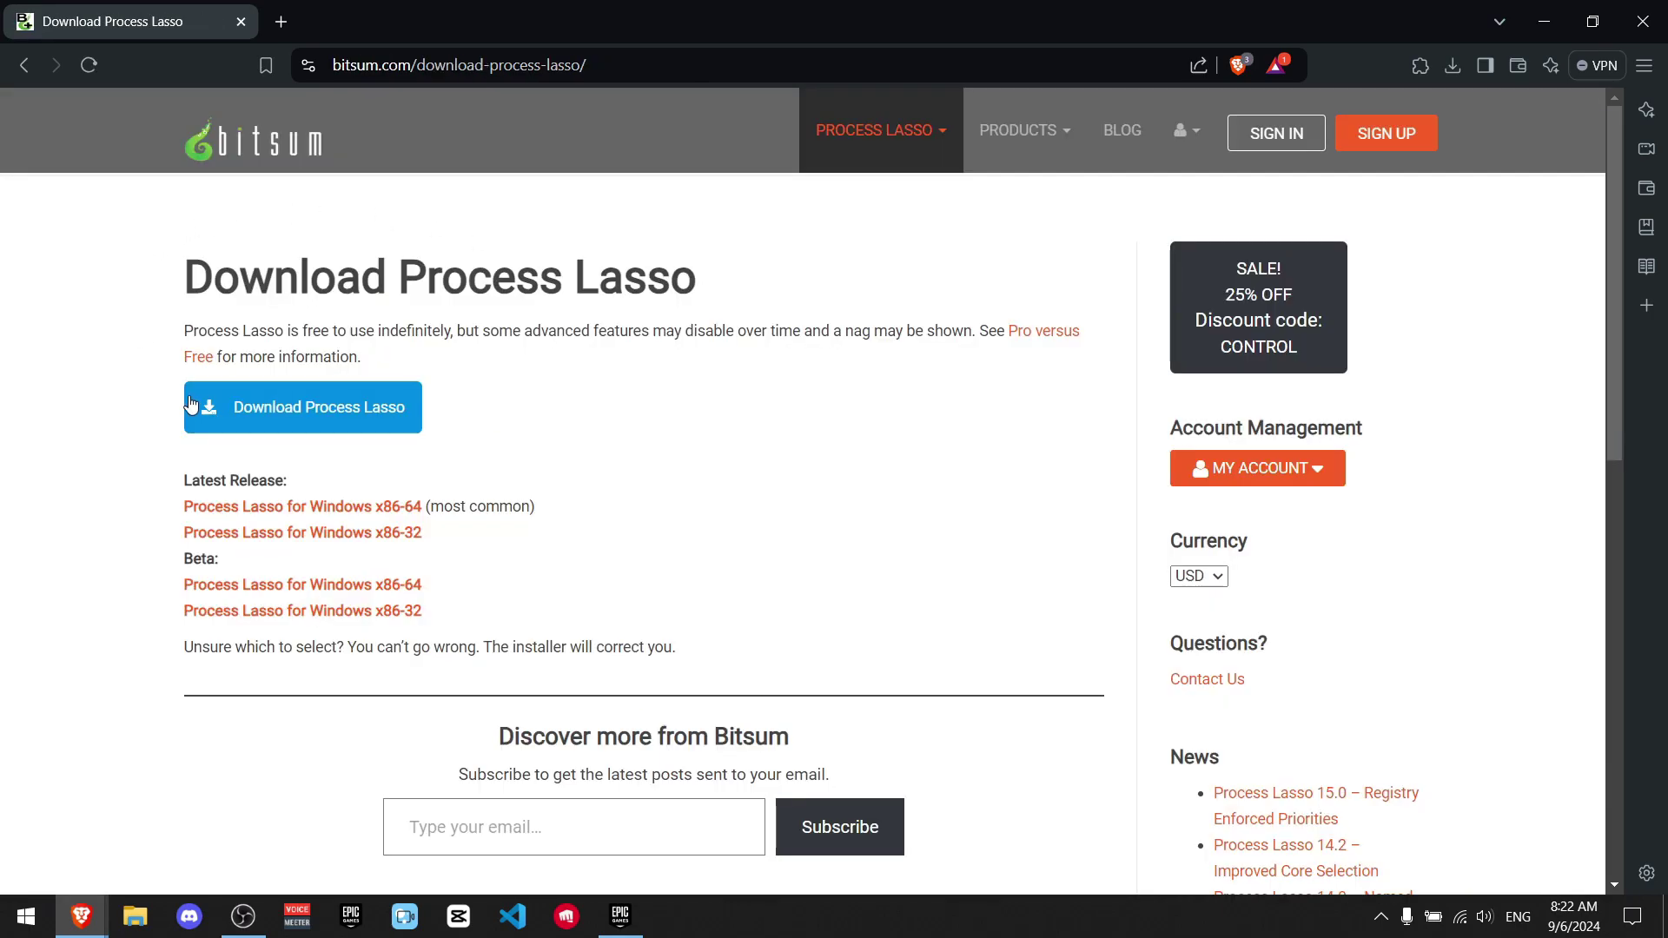
Step: Download Process Lasso, saving processlassosetup64.exe into the Process laso folder on Local Disk (D:)
click(359, 426)
double_click(311, 268)
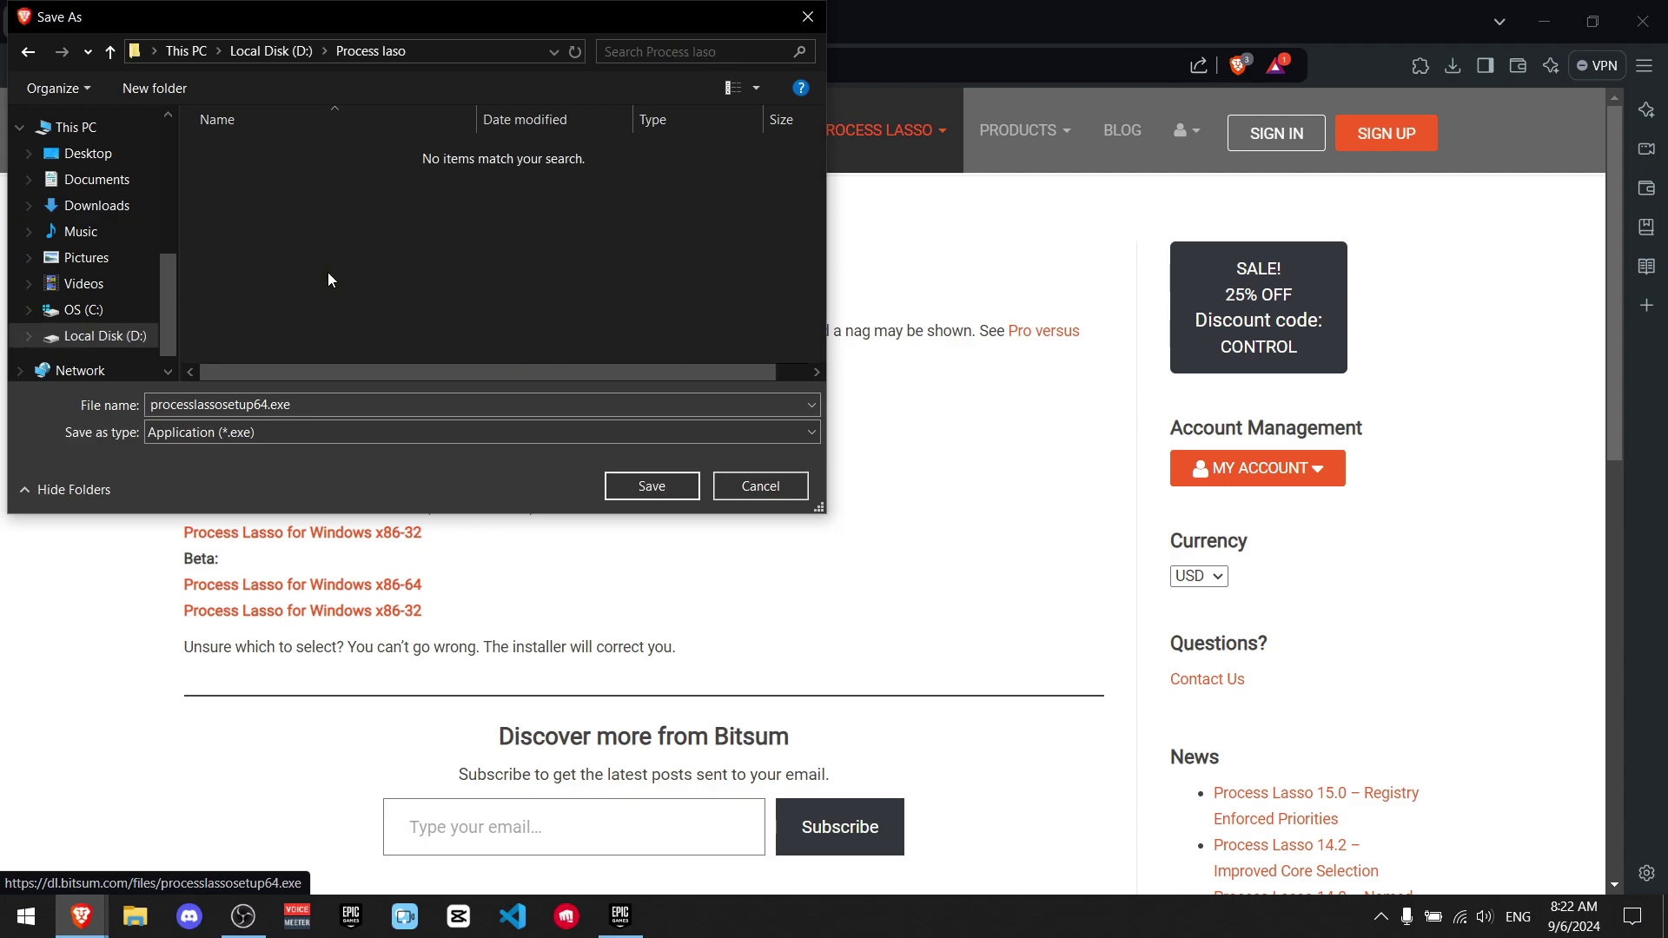
click(667, 483)
drag(722, 461, 668, 448)
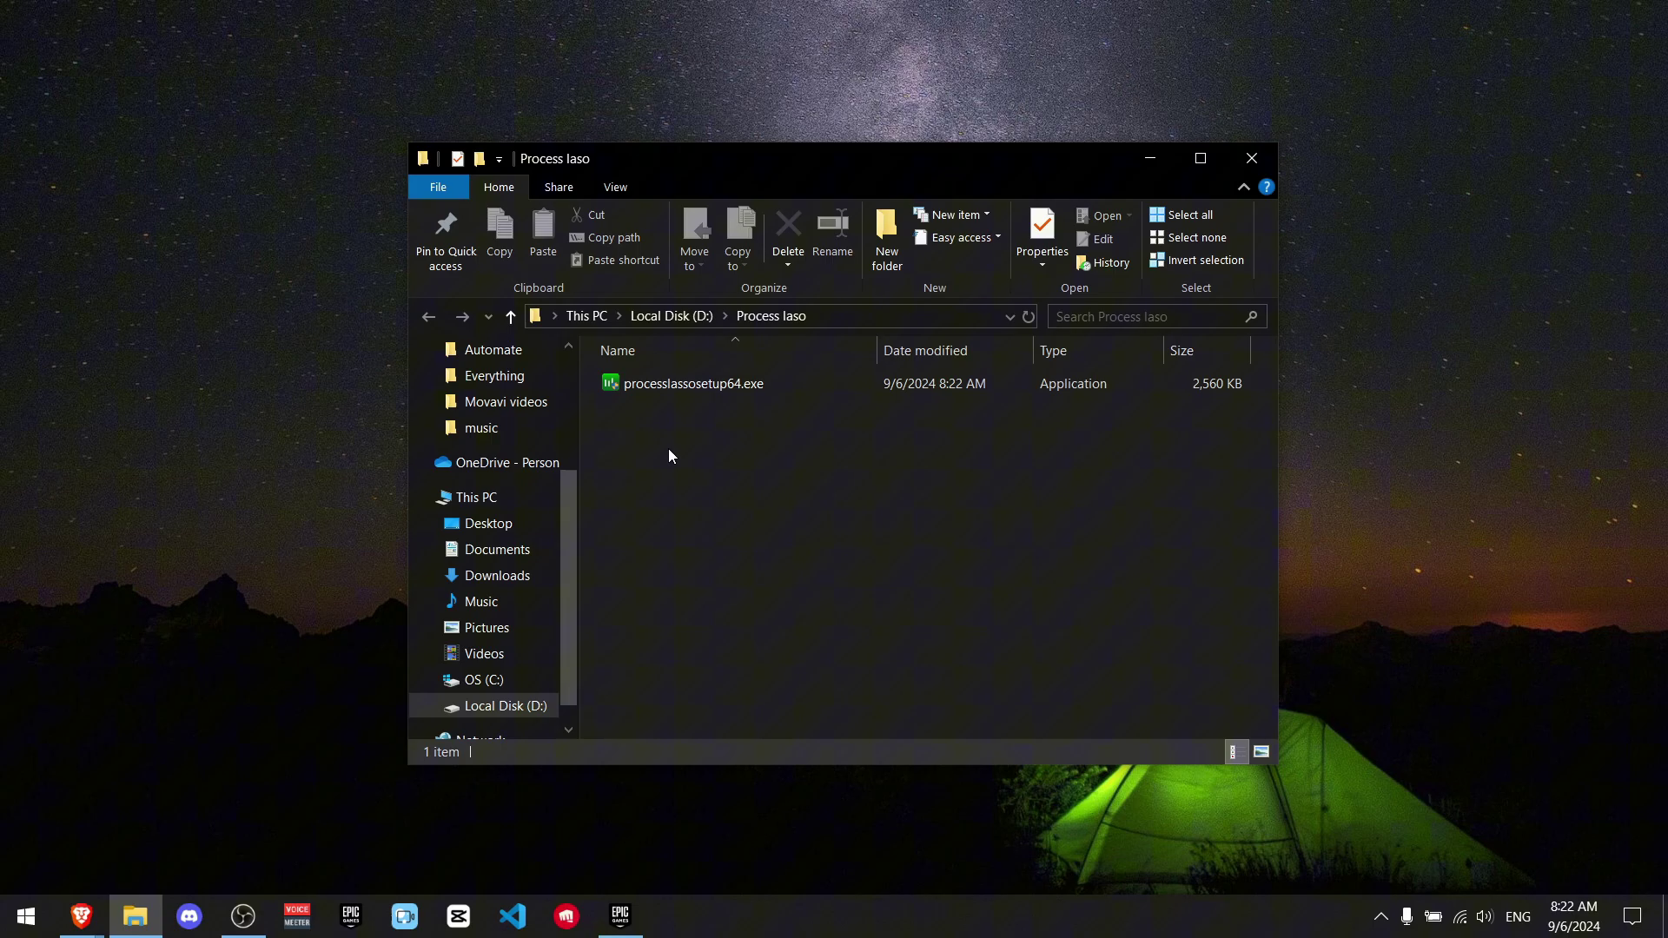
Step: Run processlassosetup64.exe in English, accept the license agreement and keep the default components
double_click(702, 388)
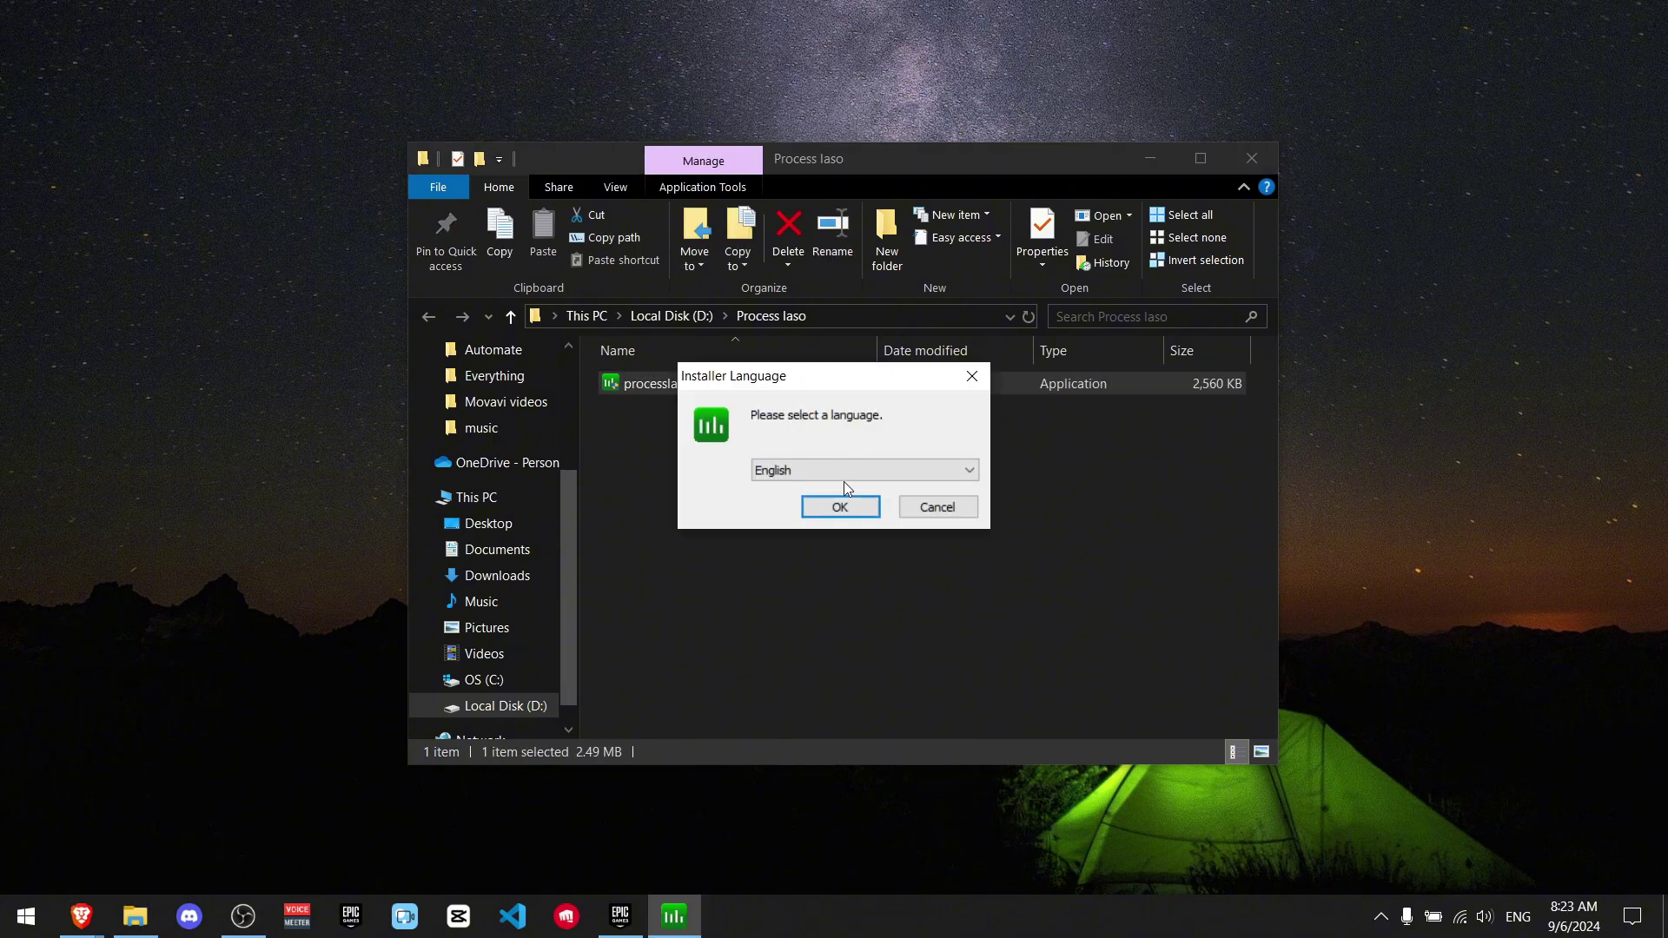
click(851, 504)
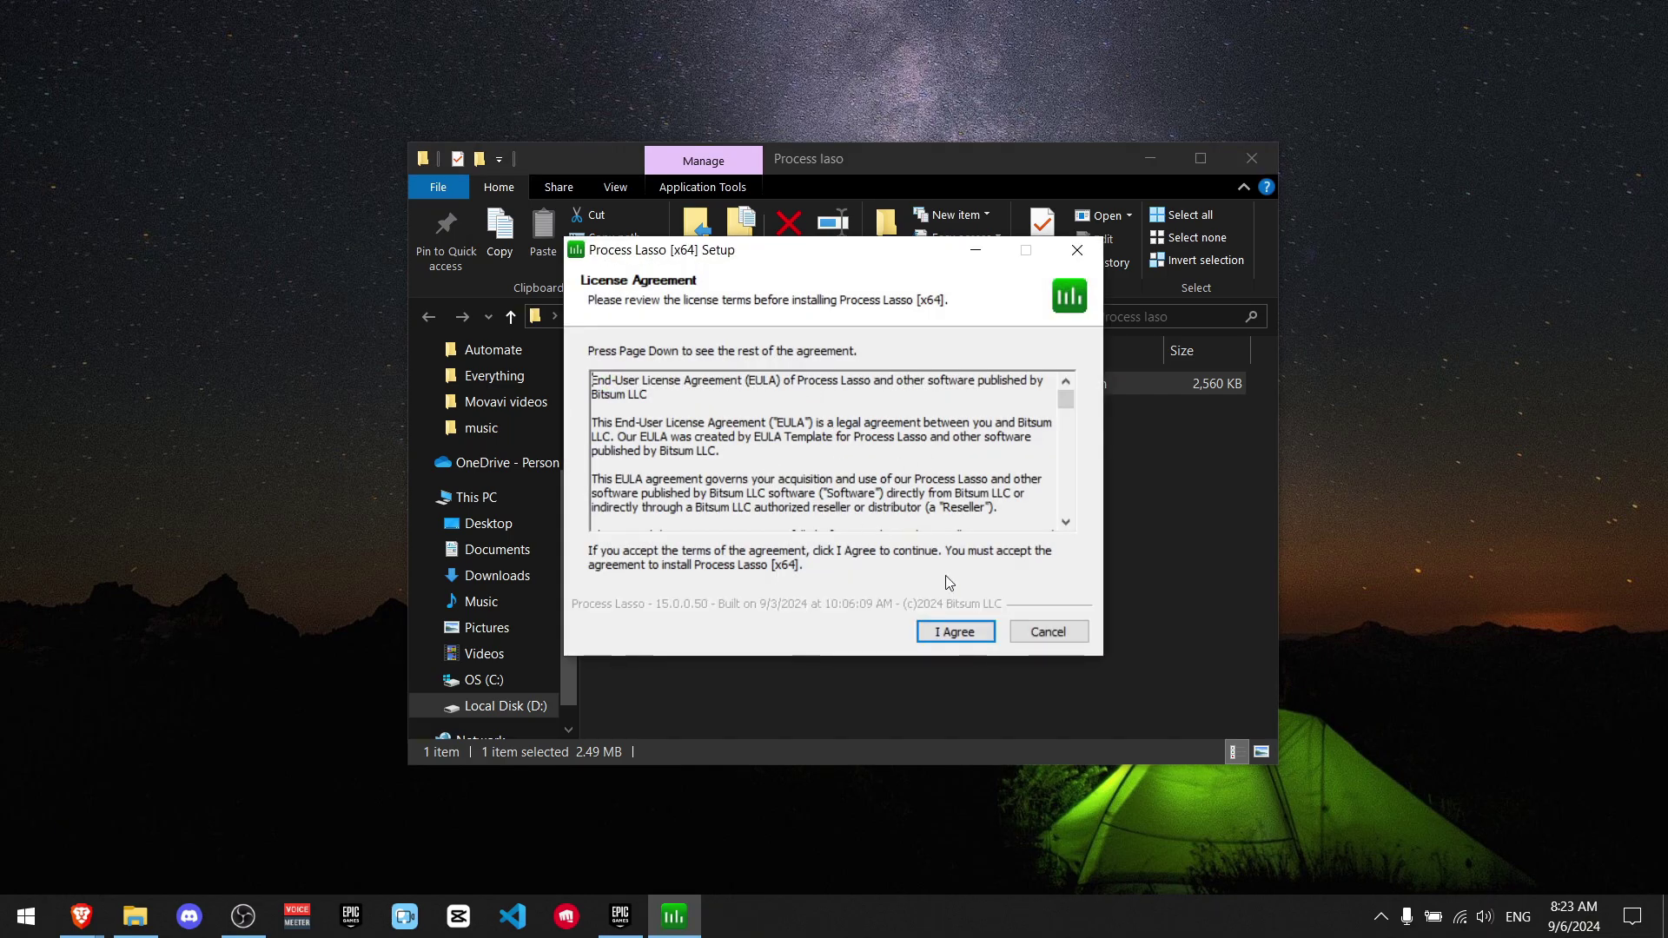
click(955, 633)
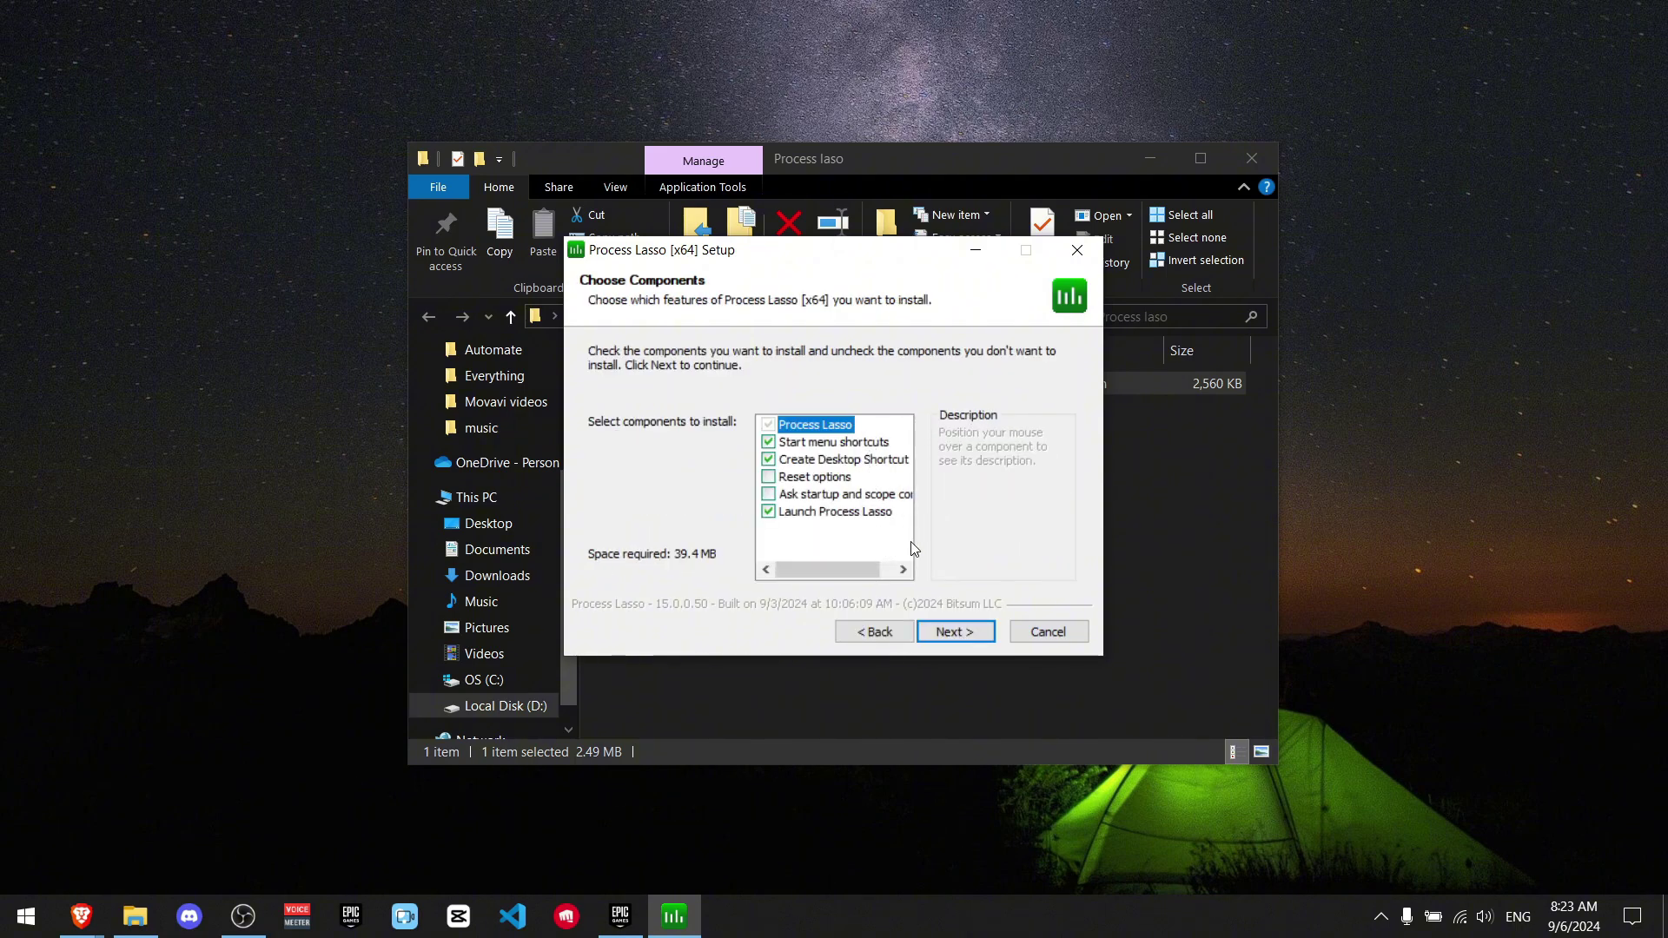
click(952, 635)
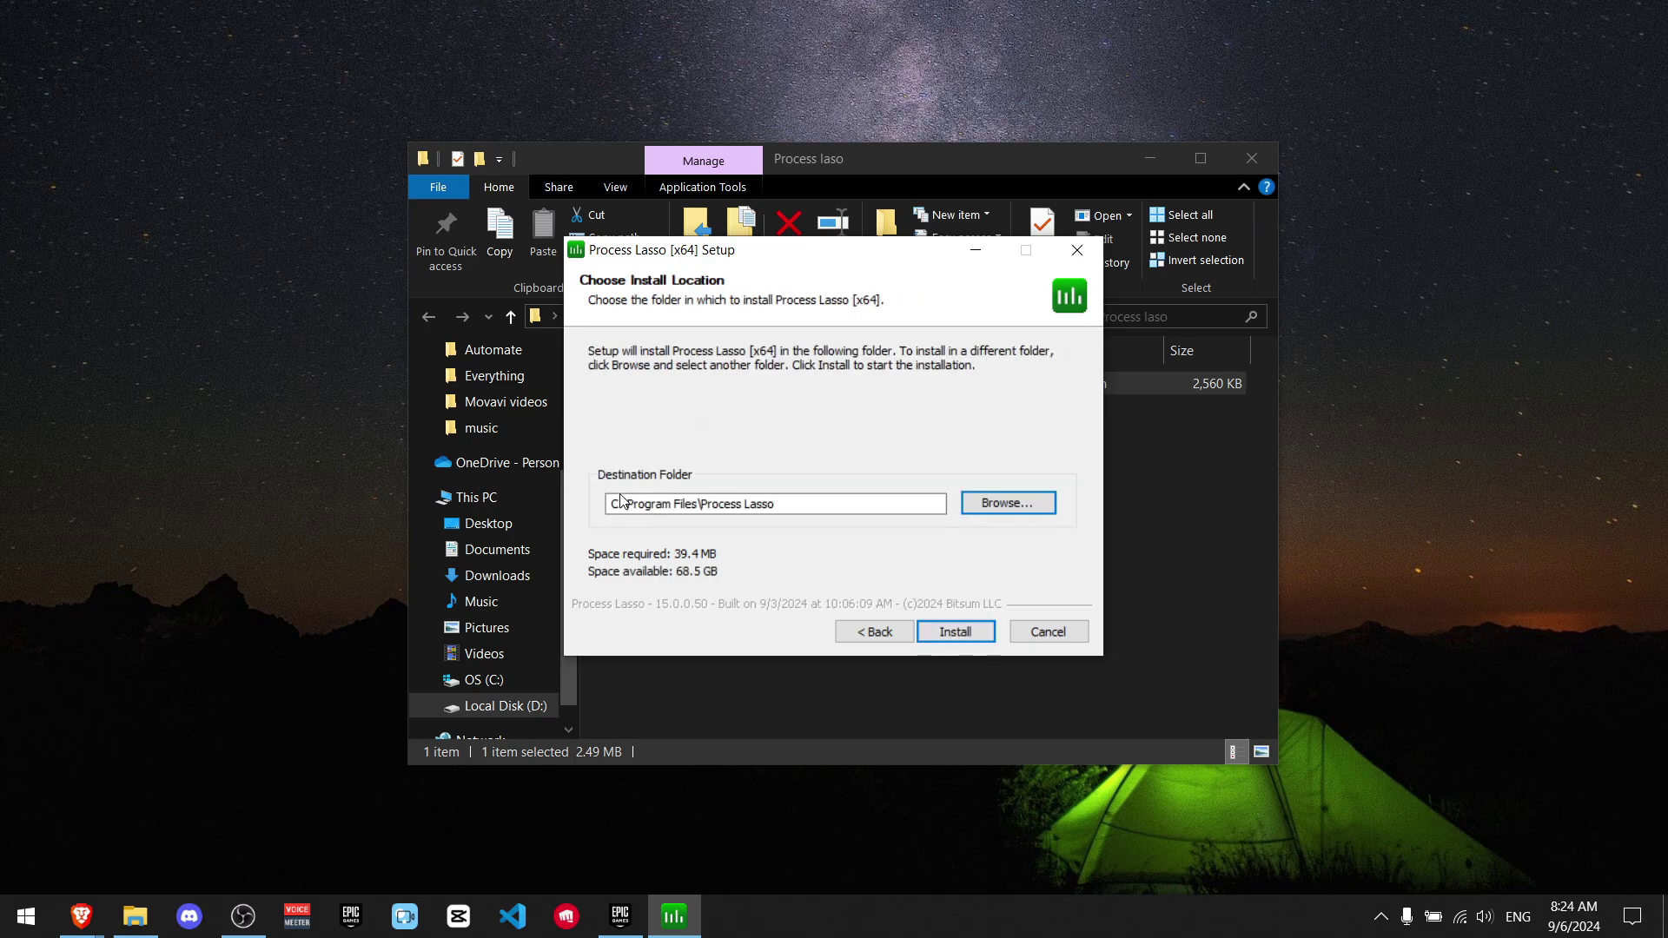
Step: Choose the Process laso folder on Local Disk (D:) as the installation location
click(987, 502)
click(685, 442)
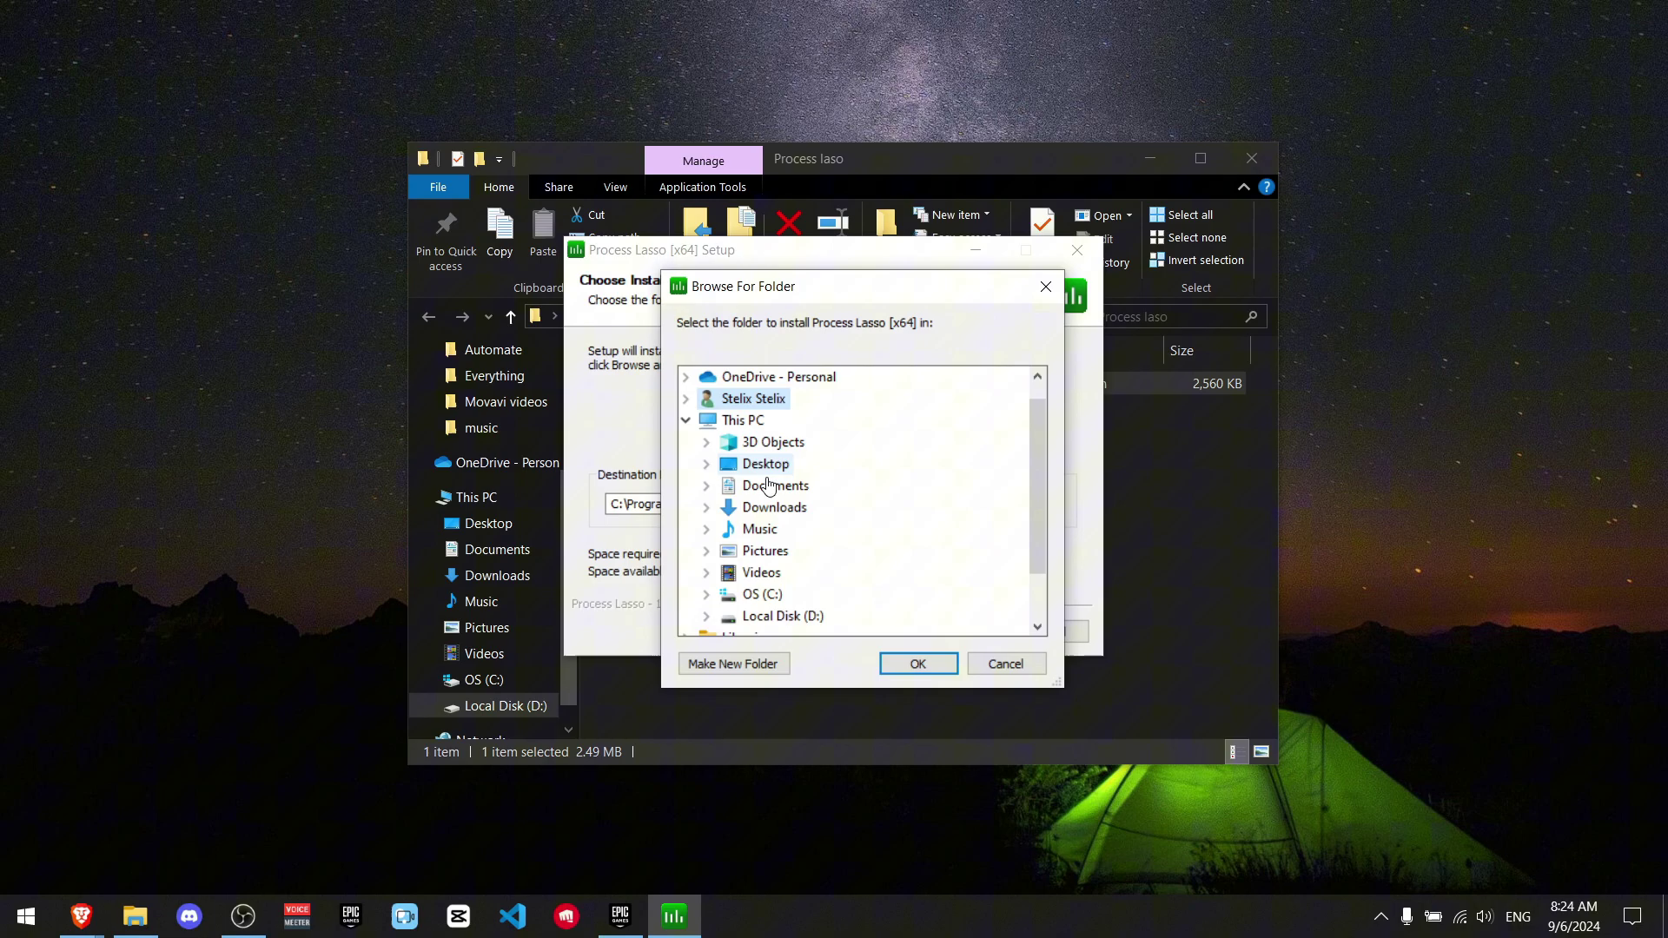
scroll(794, 504, down, 1)
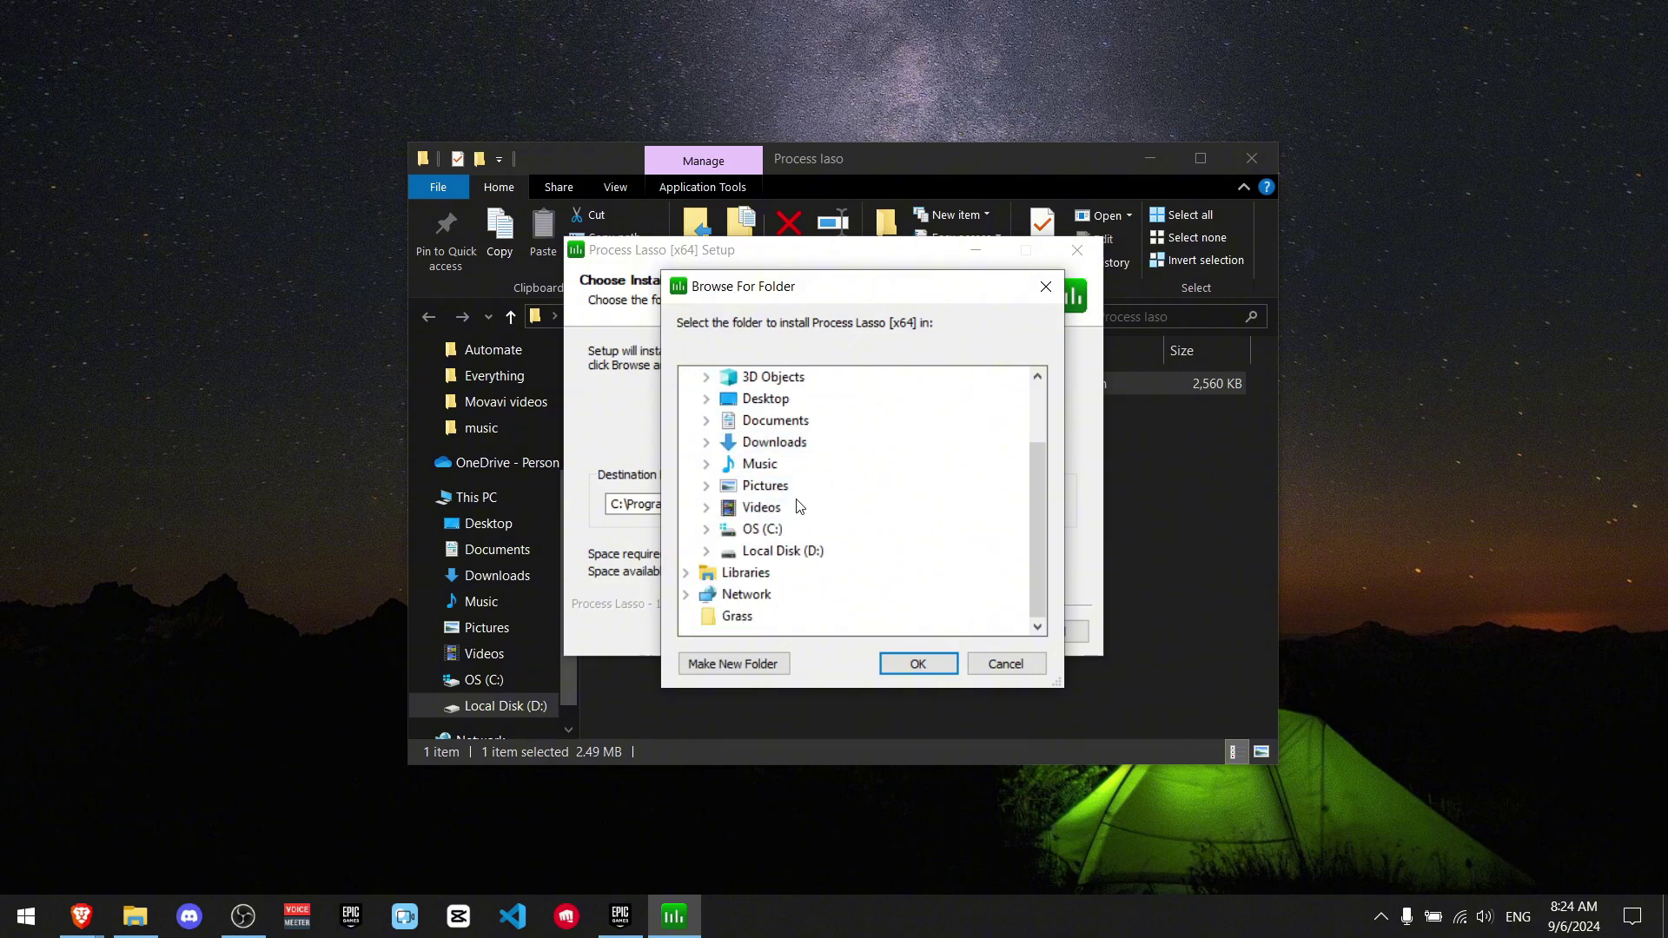
click(705, 551)
scroll(825, 556, down, 4)
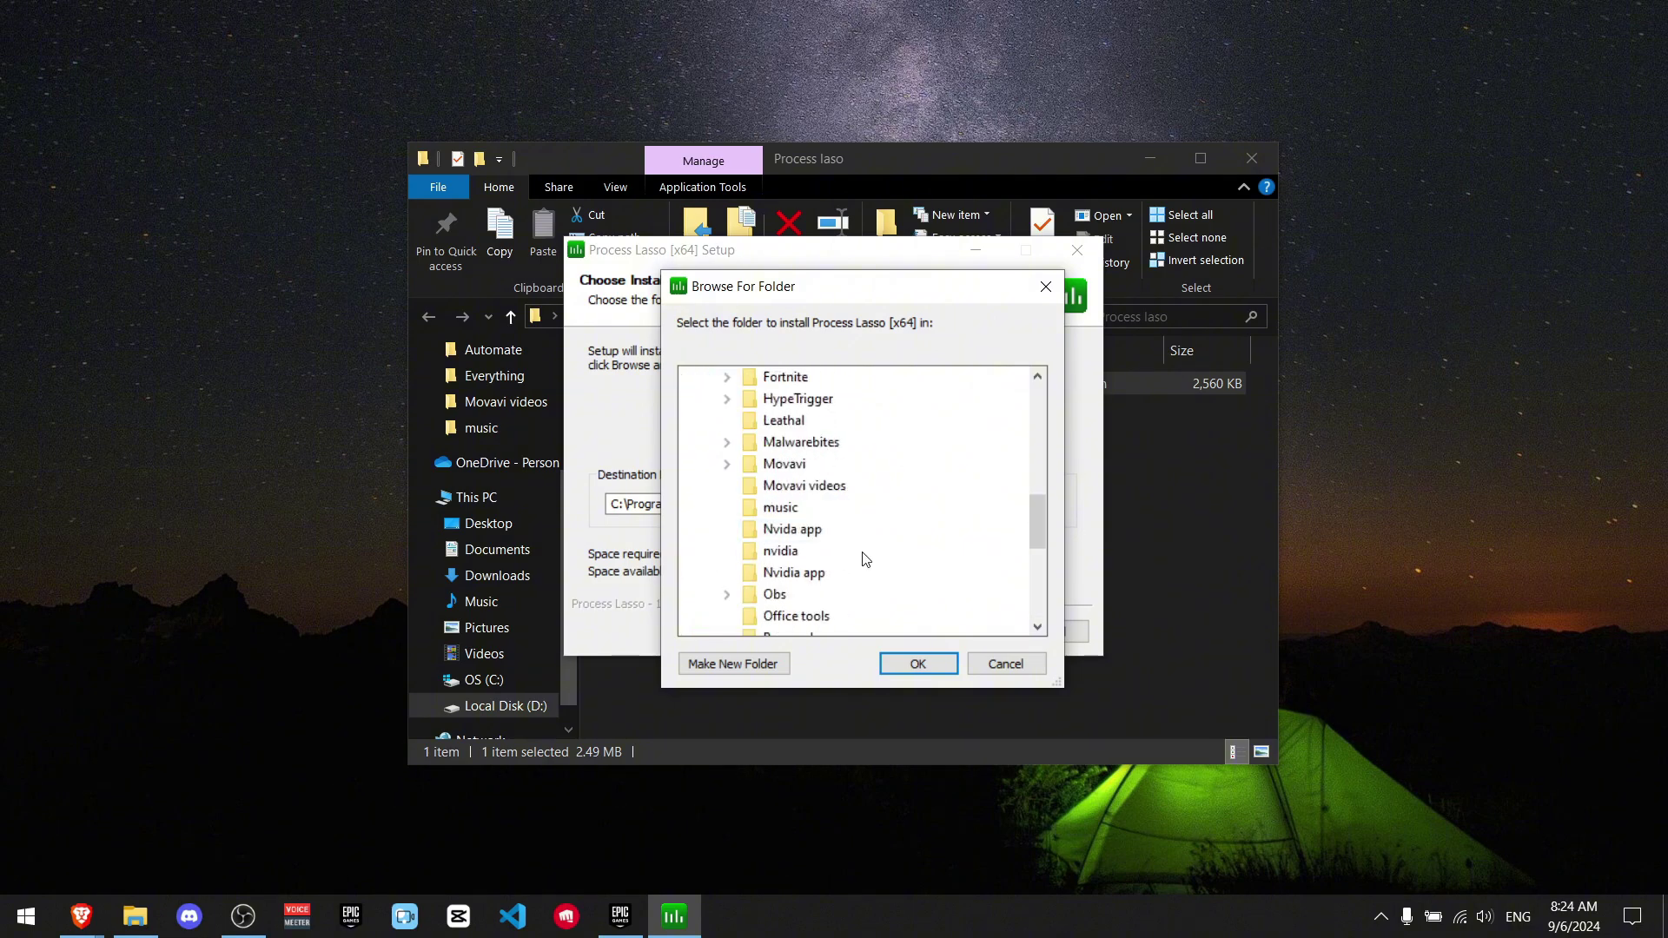
scroll(866, 558, down, 3)
click(804, 442)
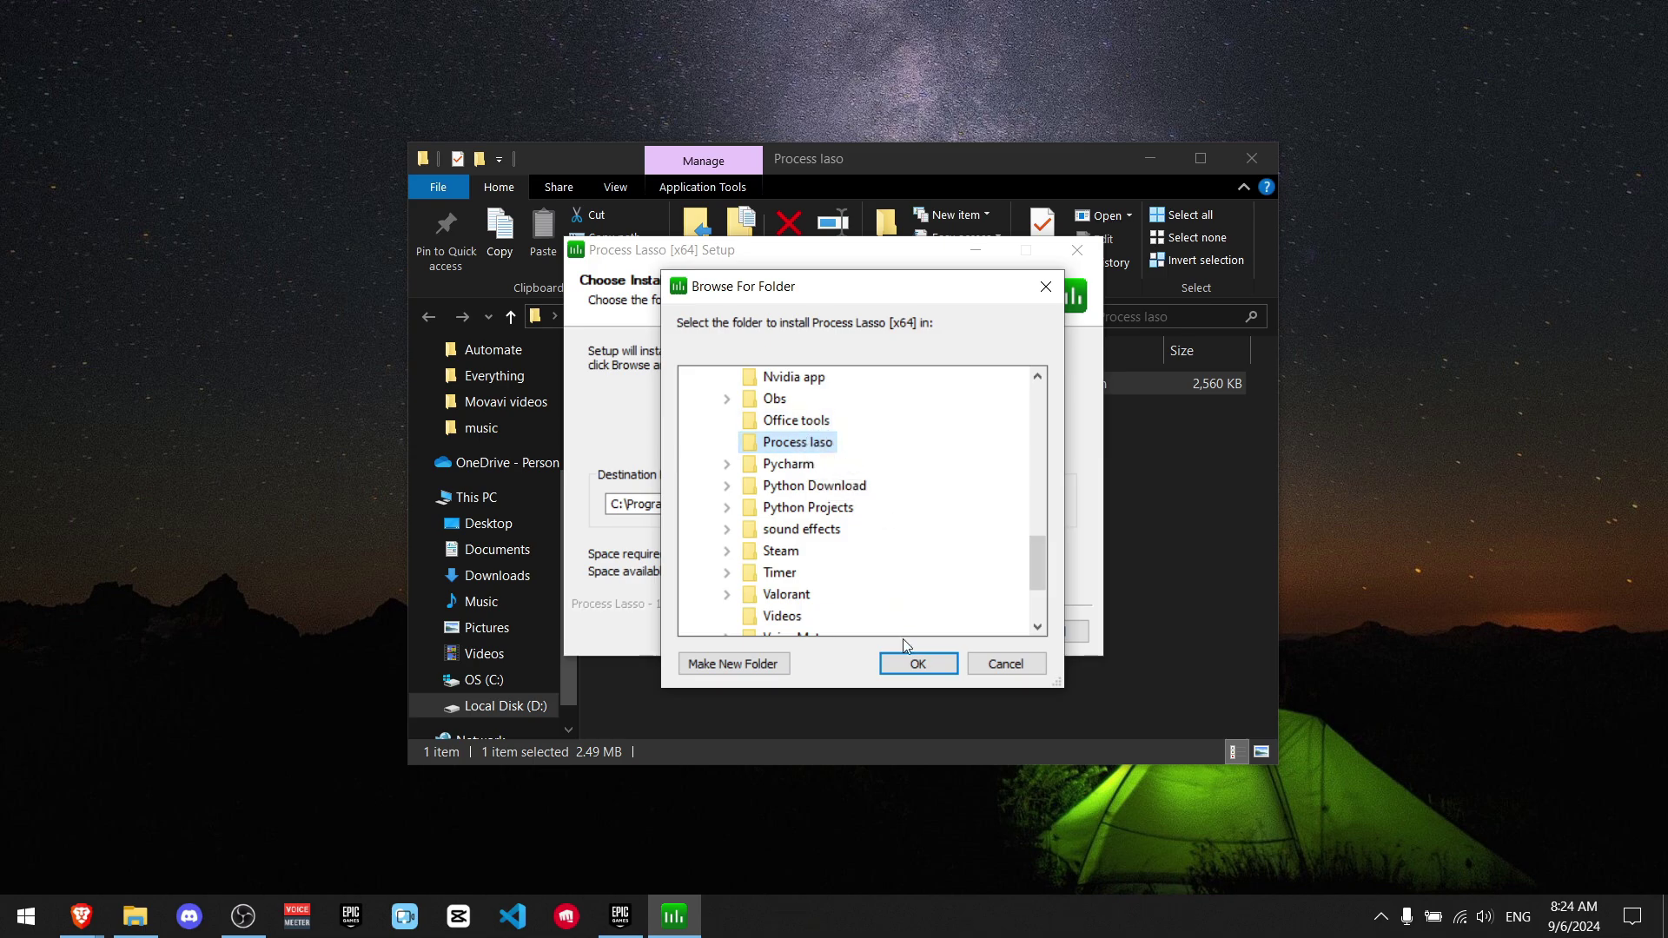
click(922, 664)
Step: Show the desktop and bring up the installed Process Lasso program
key(super+d)
mouse_move(529, 204)
mouse_down()
mouse_move(713, 403)
mouse_move(994, 626)
mouse_move(535, 295)
mouse_up()
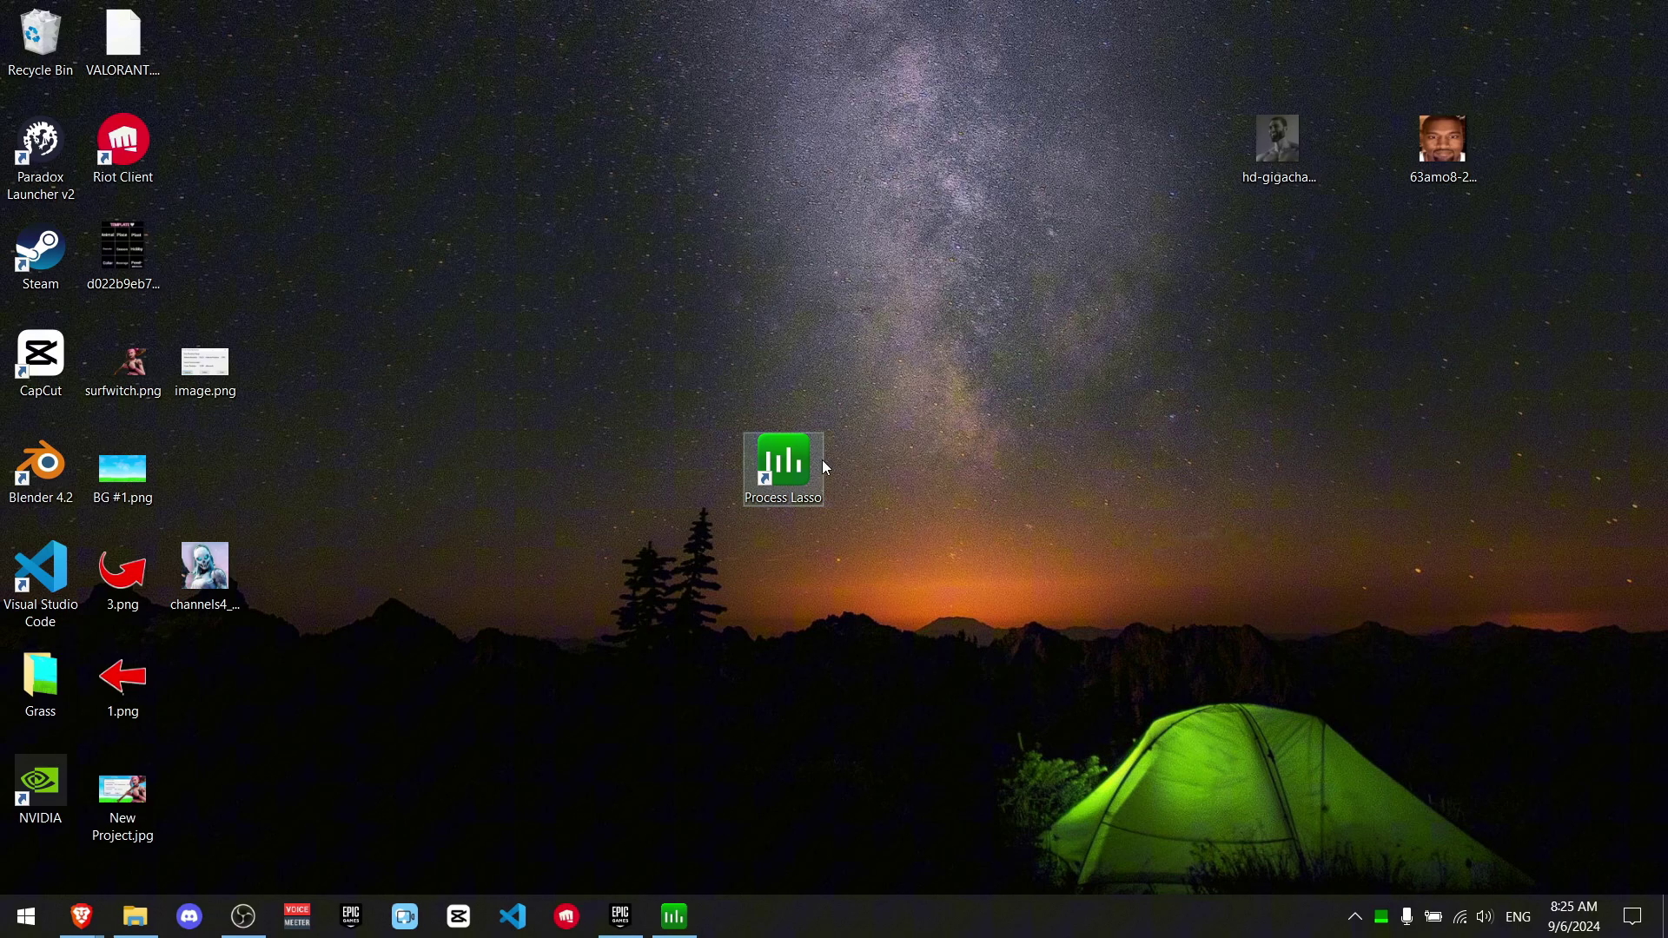
mouse_move(803, 469)
mouse_down()
mouse_move(855, 640)
mouse_move(854, 813)
mouse_move(824, 918)
mouse_move(821, 886)
mouse_up()
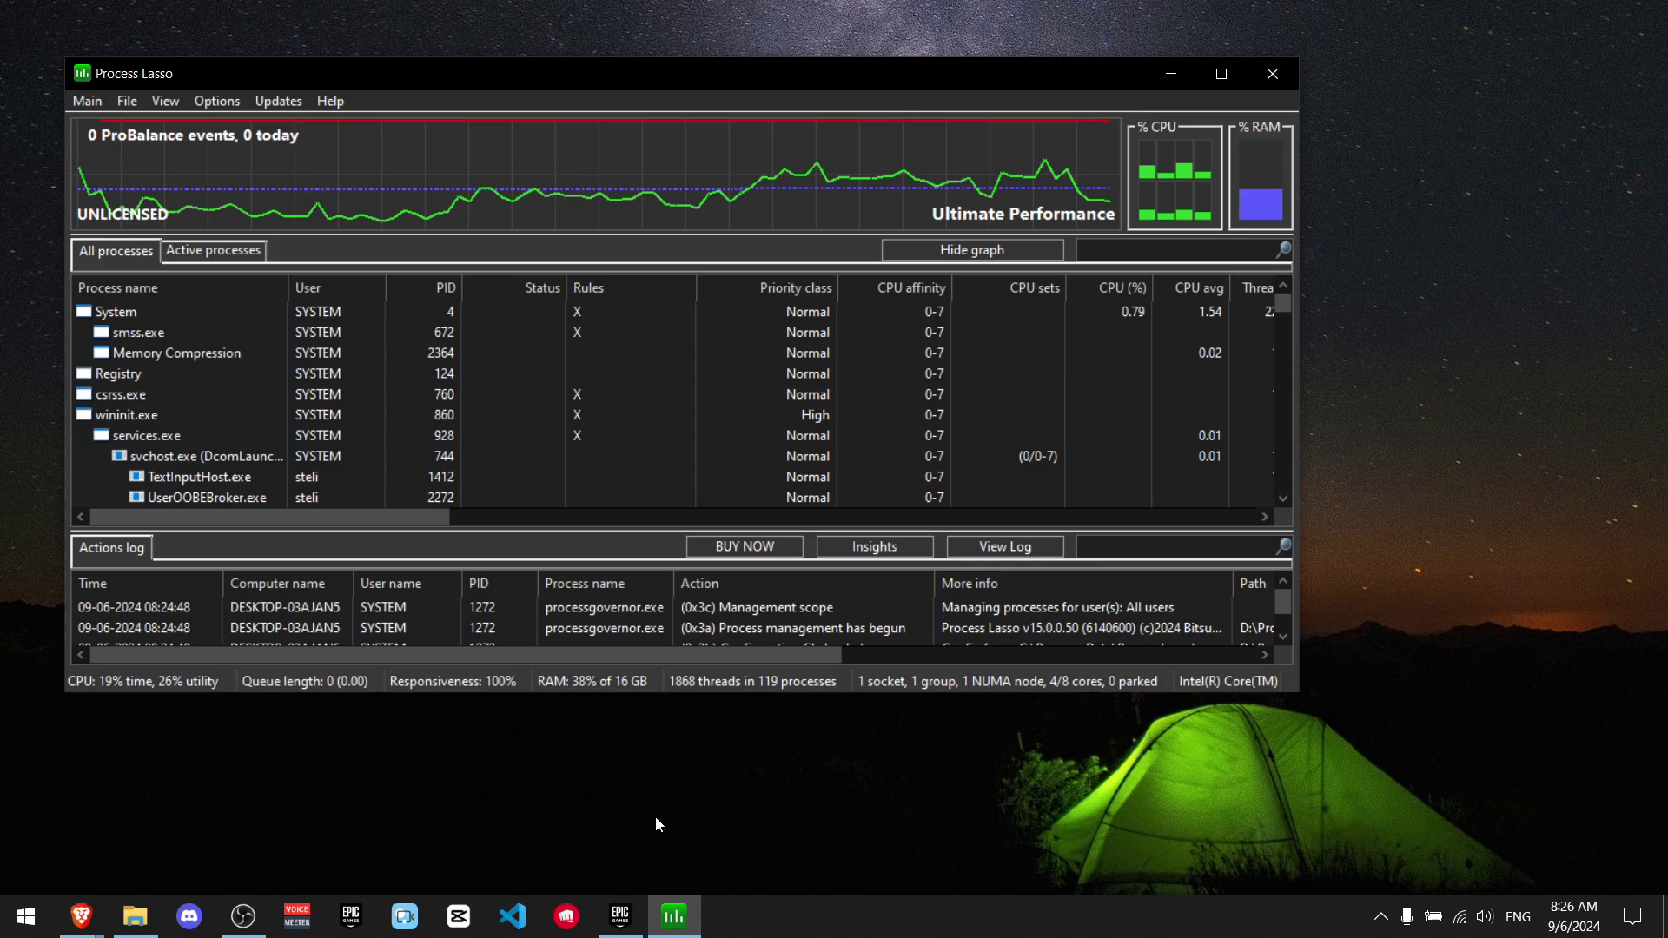
Step: Launch Fortnite from the Epic Games Launcher, and return to Process Lasso with its window maximized
click(620, 916)
click(328, 508)
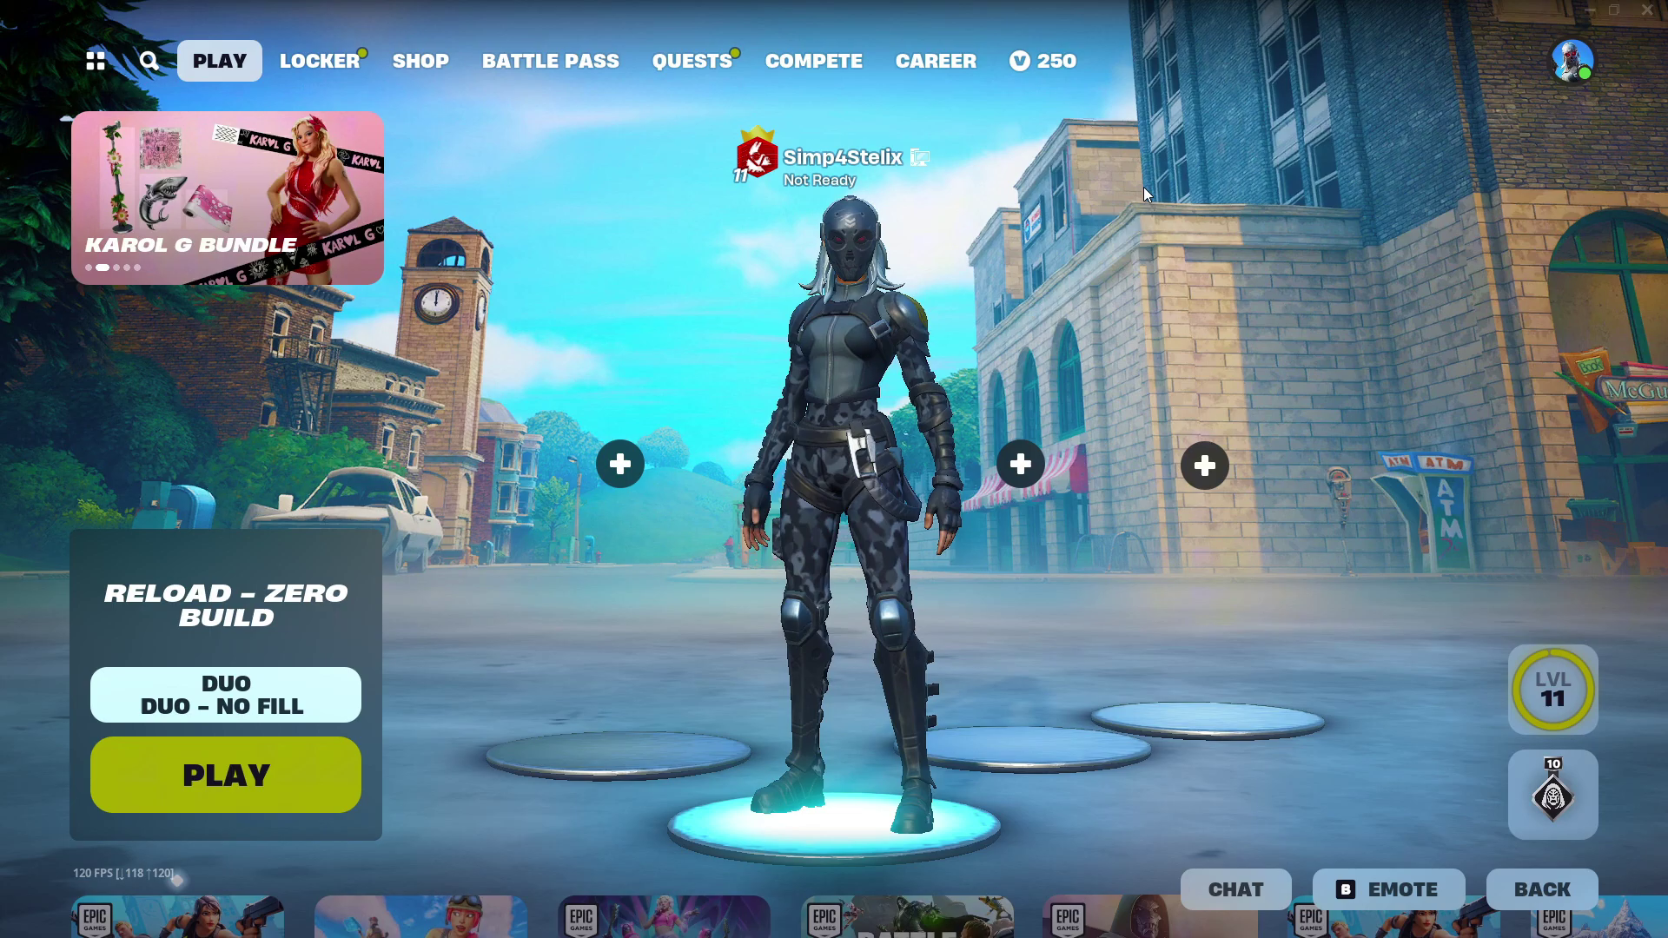
key(super)
click(622, 917)
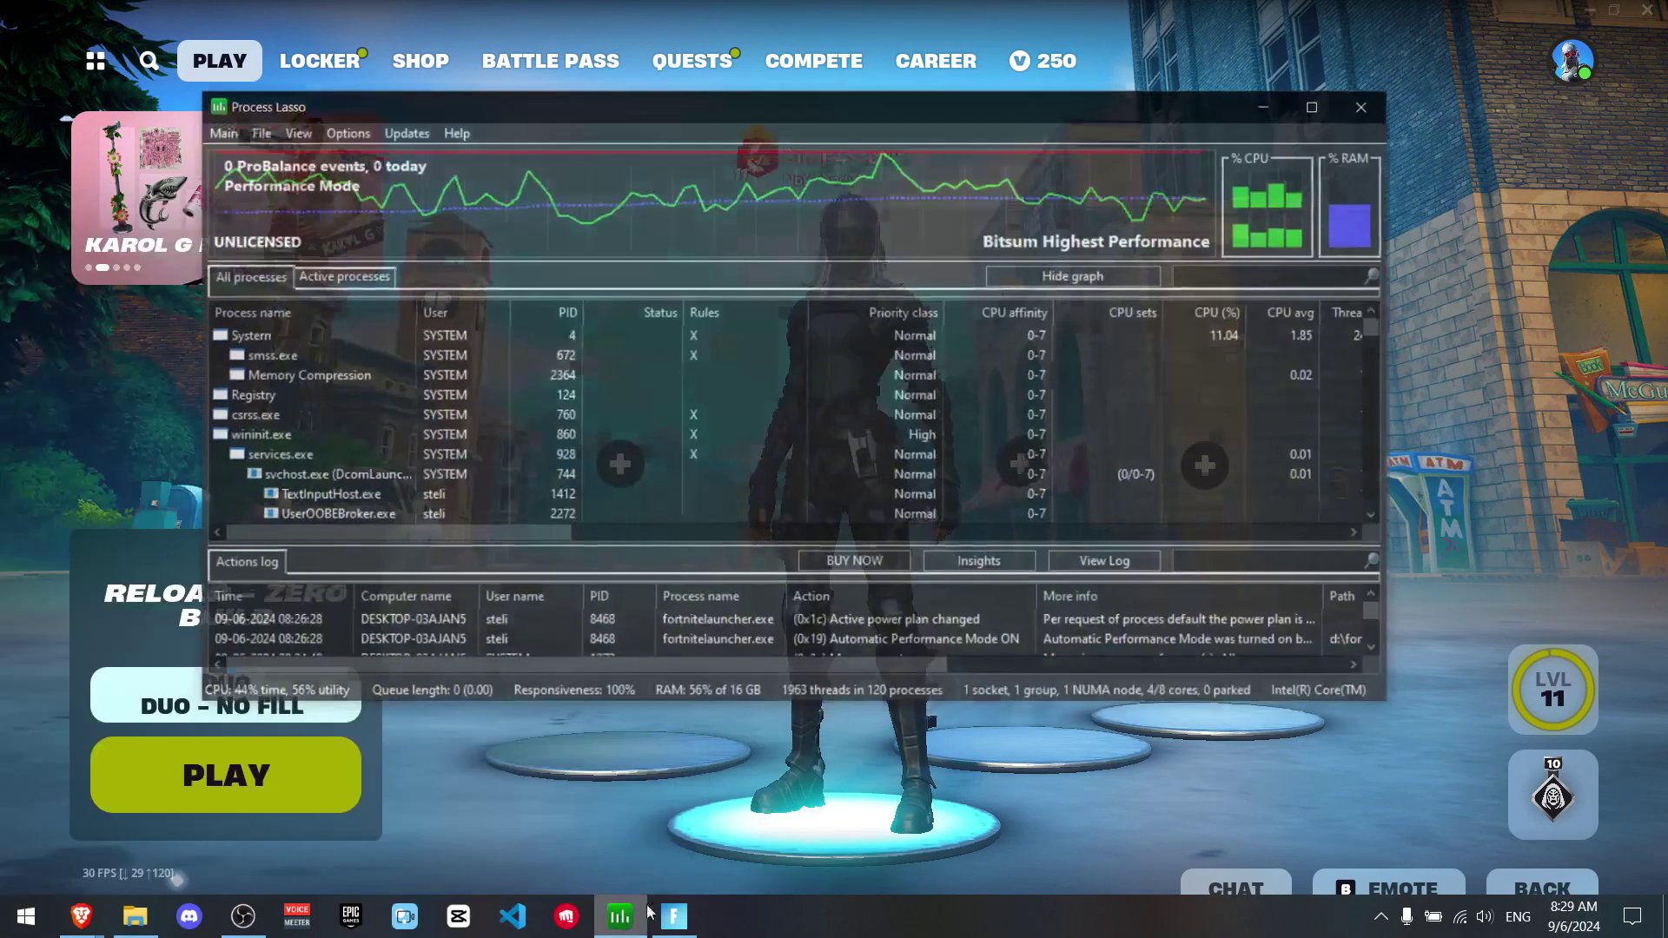
click(1344, 78)
Step: Set the CPU priority of FortniteClient-Win64-Shipping_EAC_EOS.exe under FortniteLauncher.exe to always High
scroll(182, 408, down, 10)
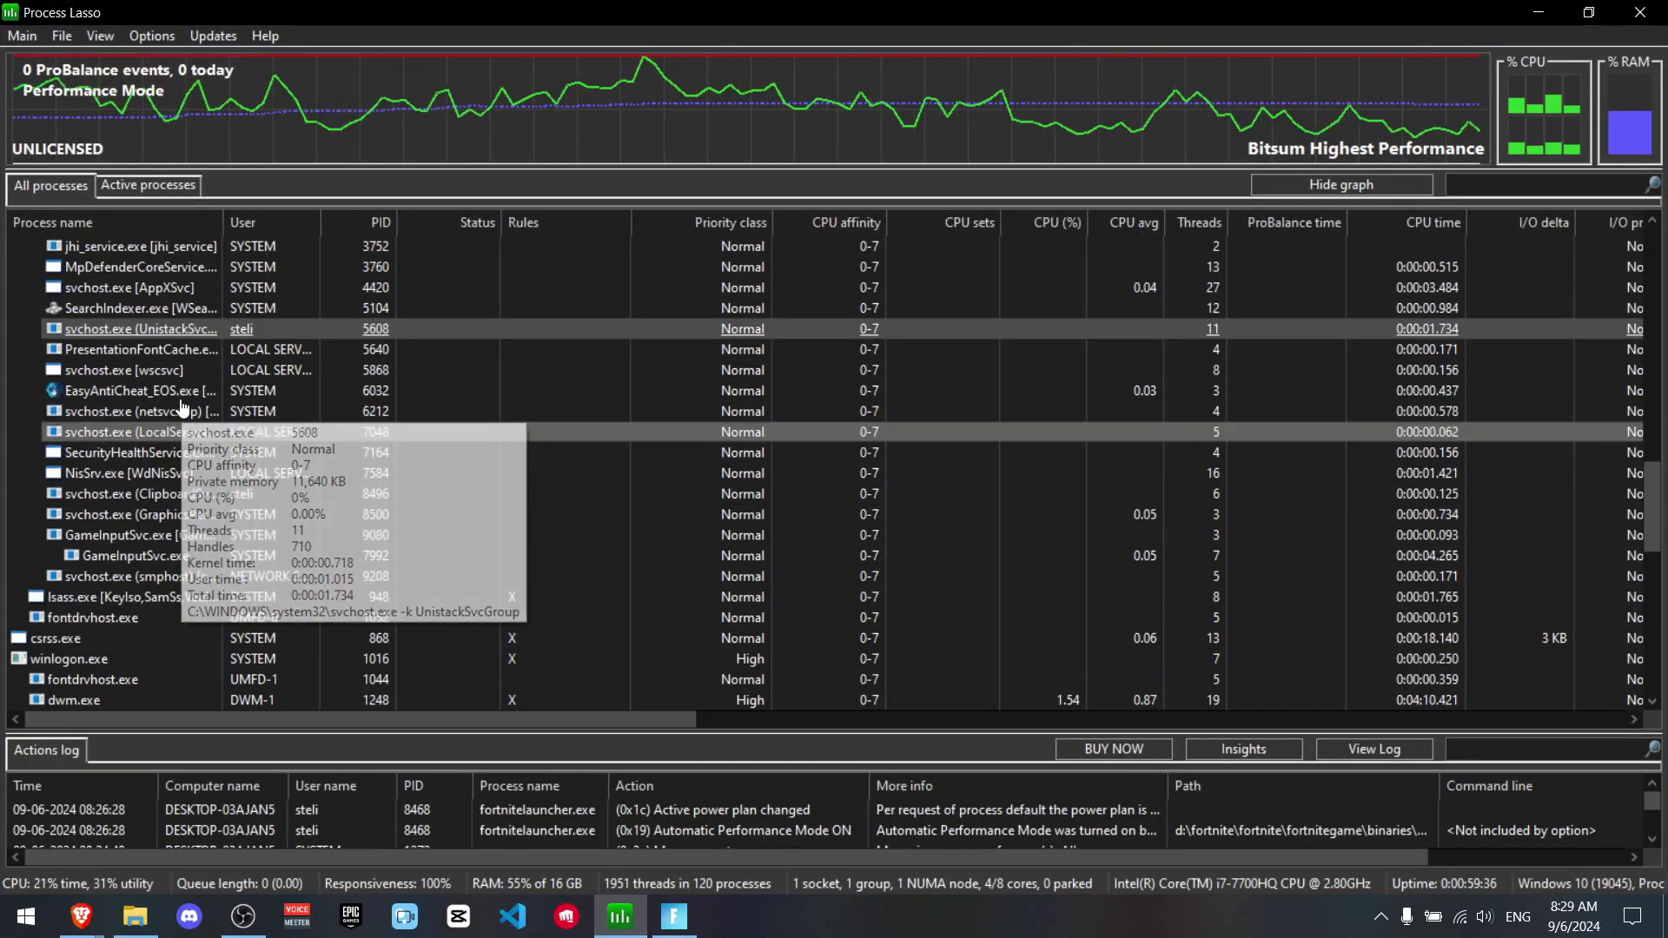
scroll(182, 417, down, 2)
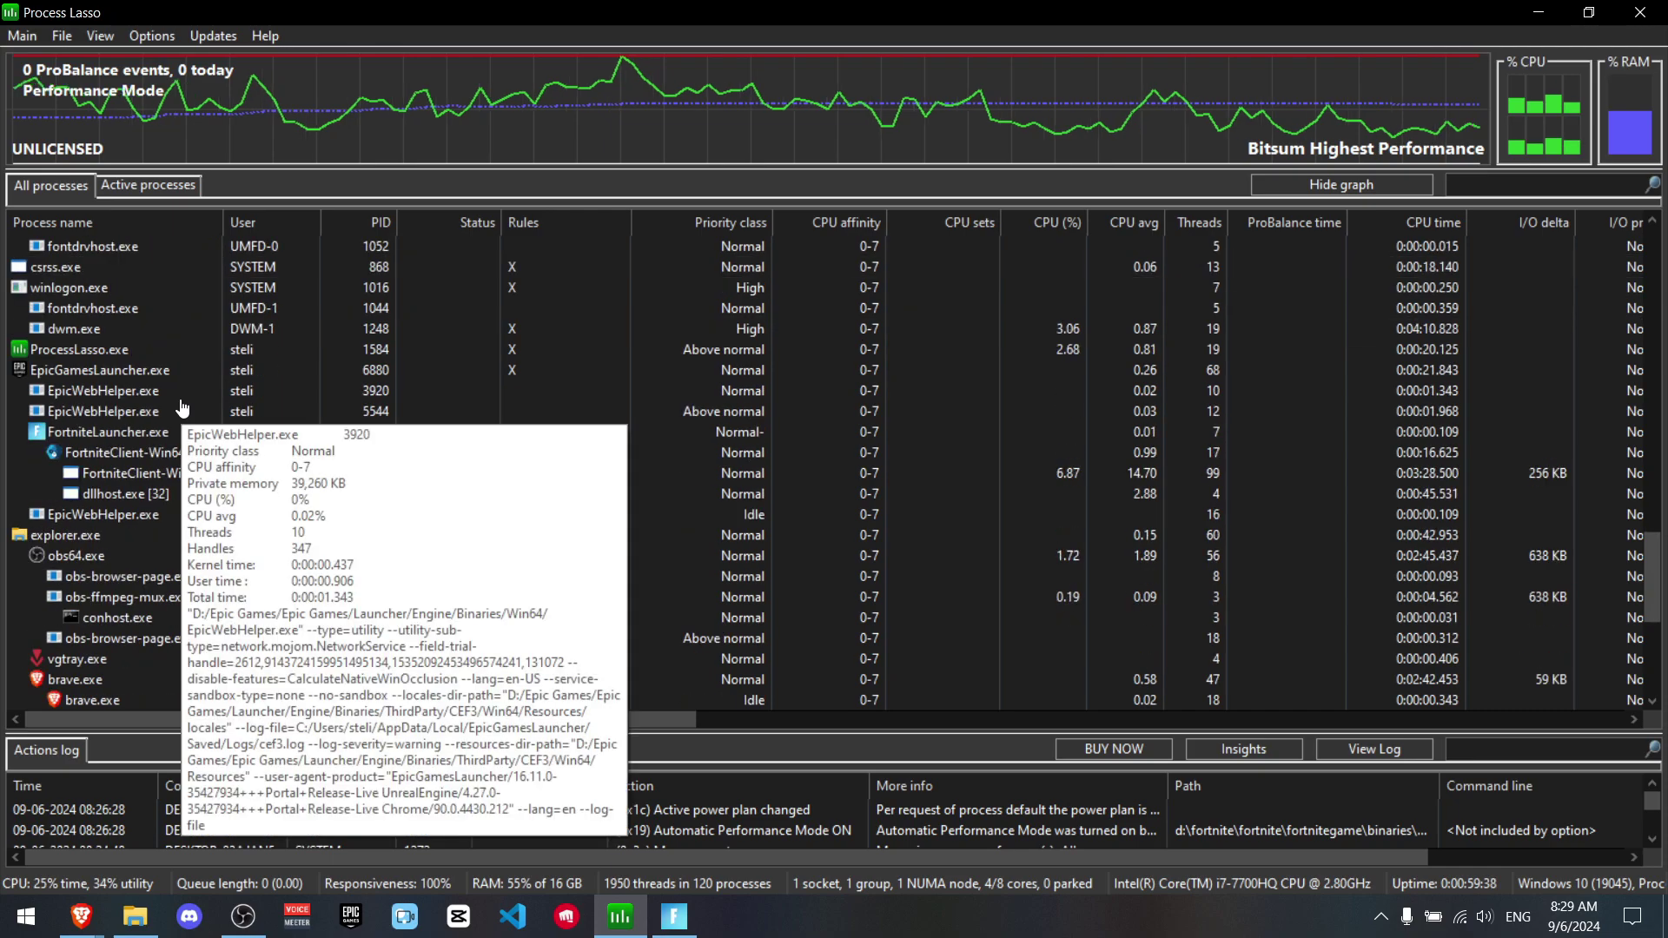
scroll(198, 434, down, 1)
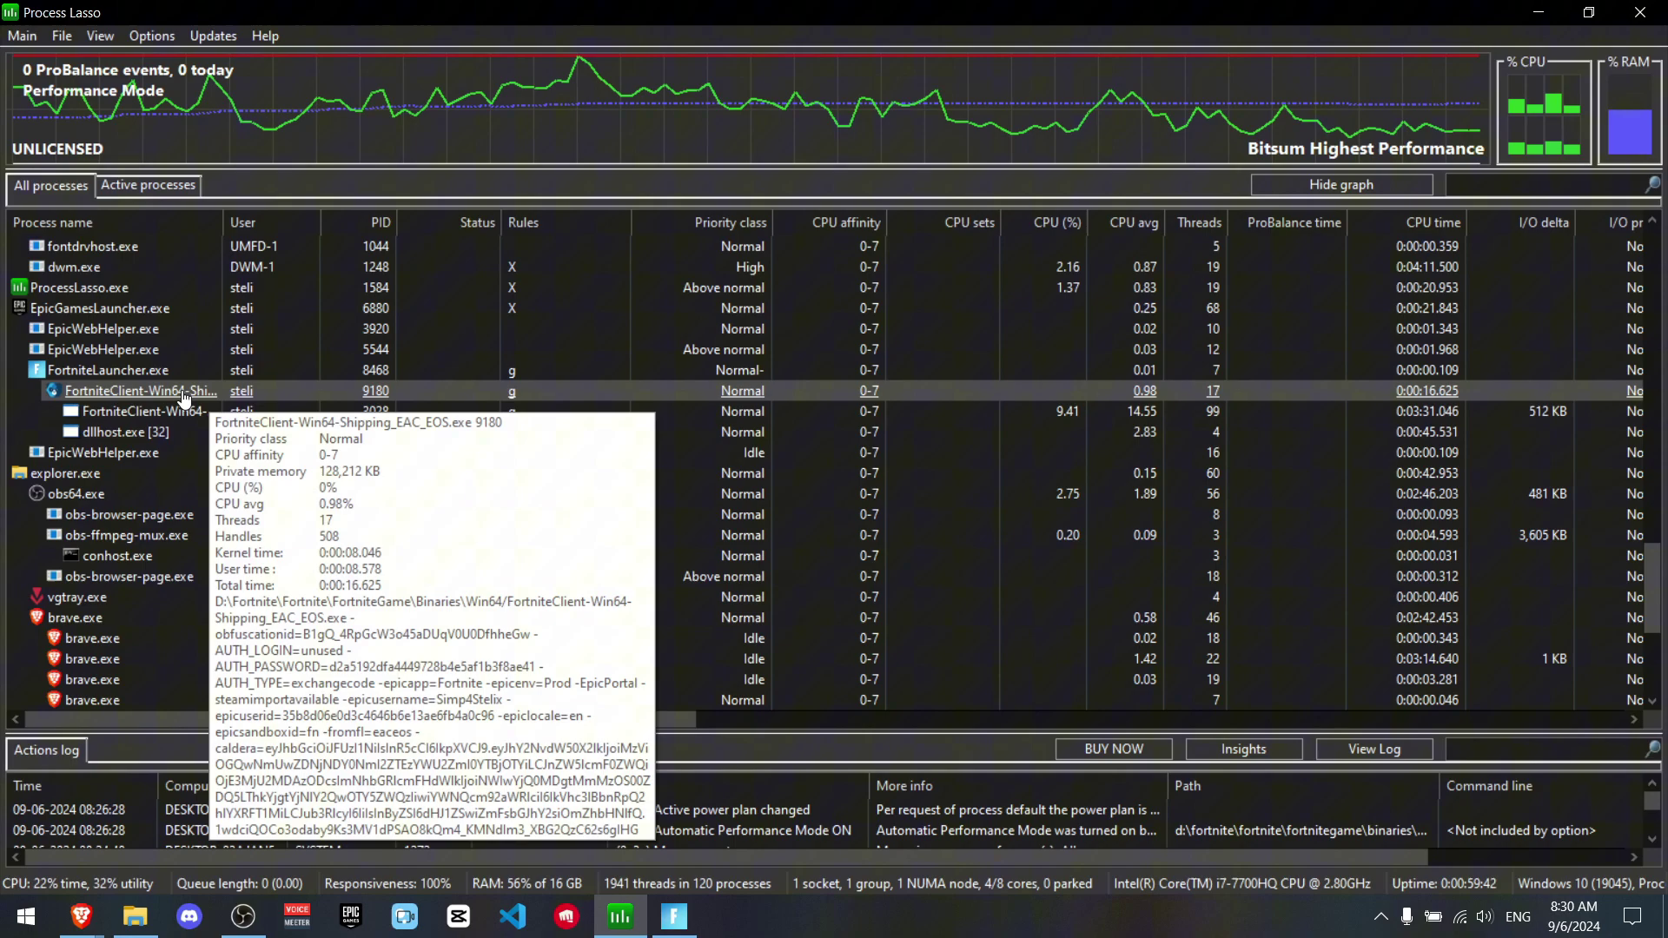
right_click(152, 395)
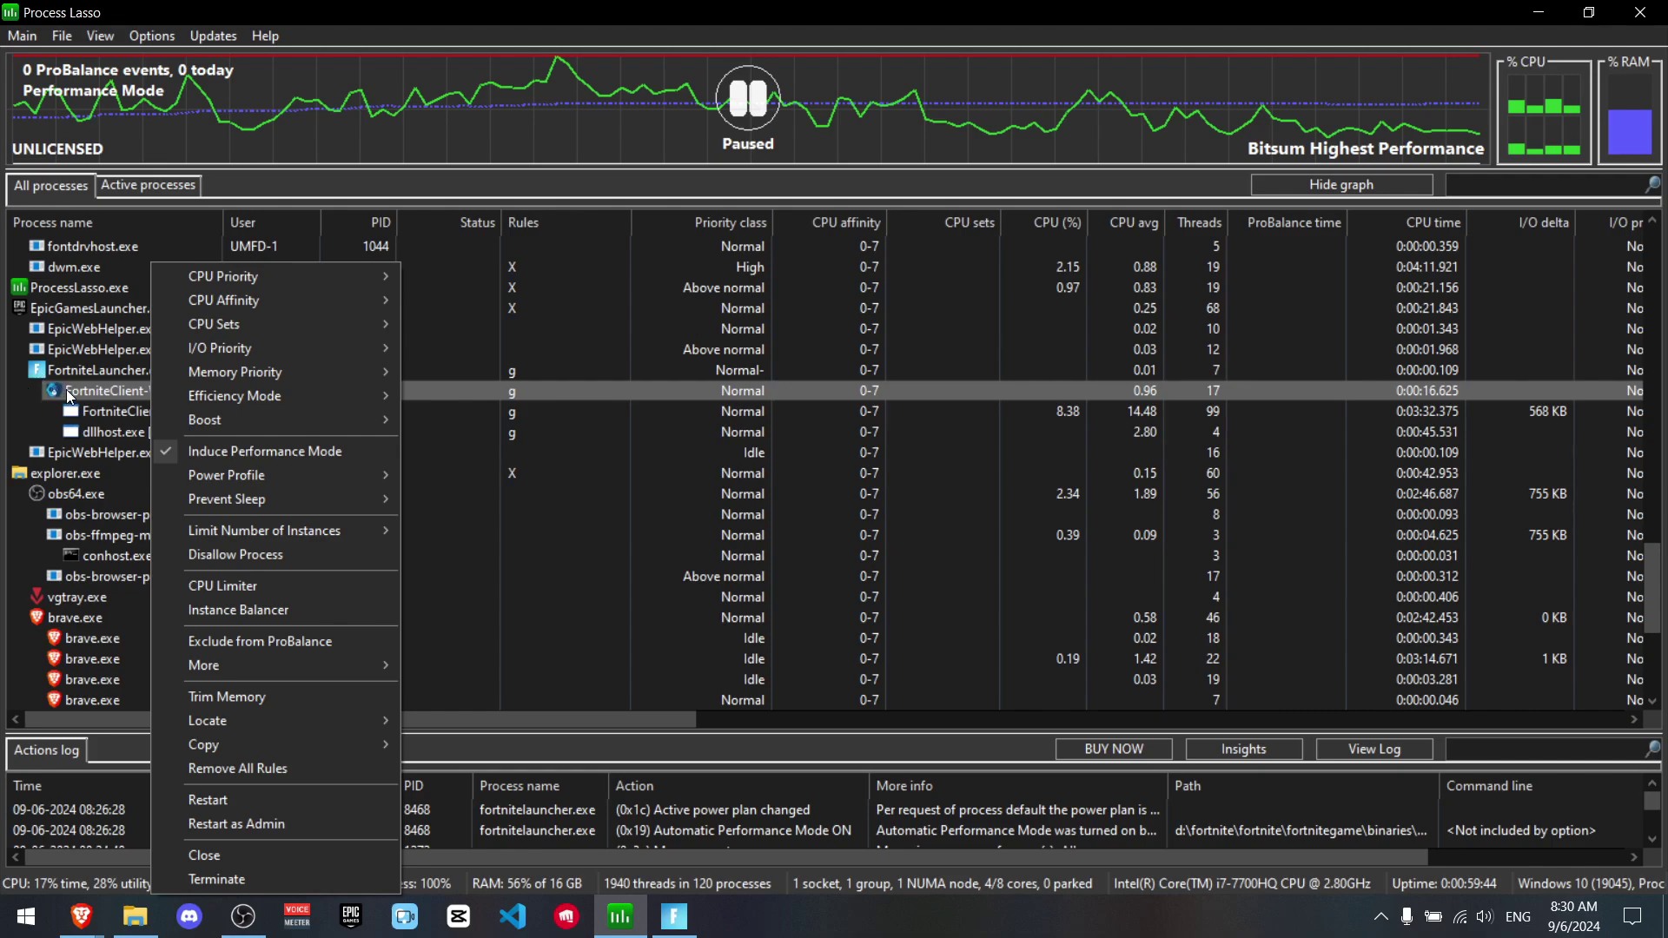
mouse_move(214, 272)
mouse_move(435, 272)
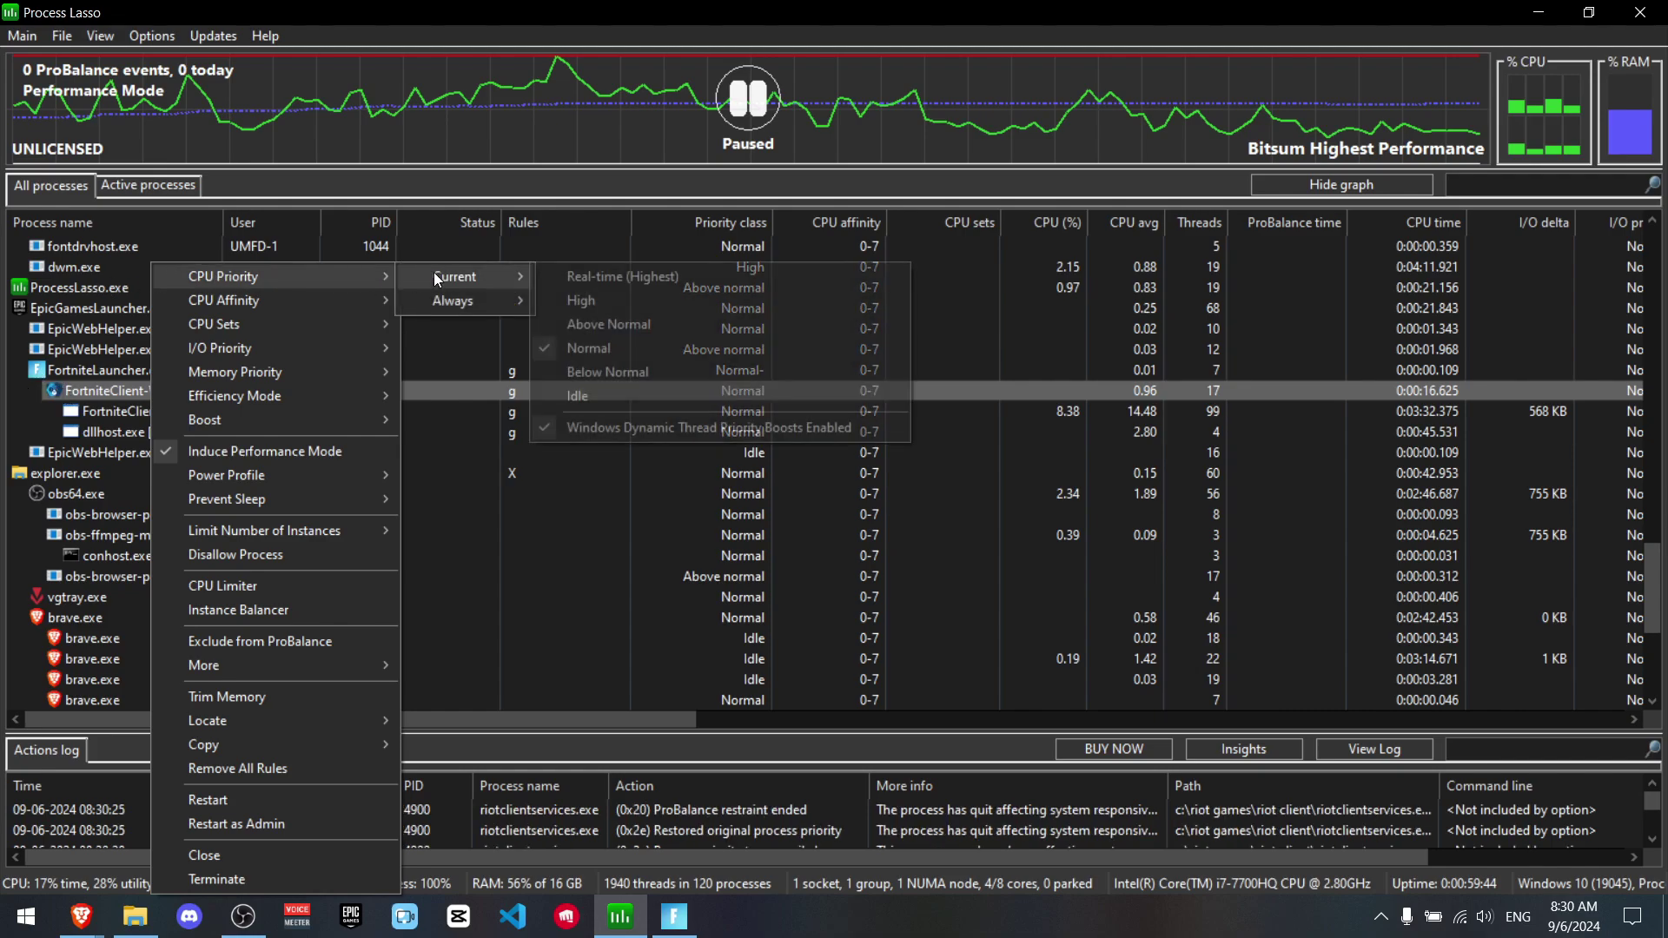
mouse_move(461, 301)
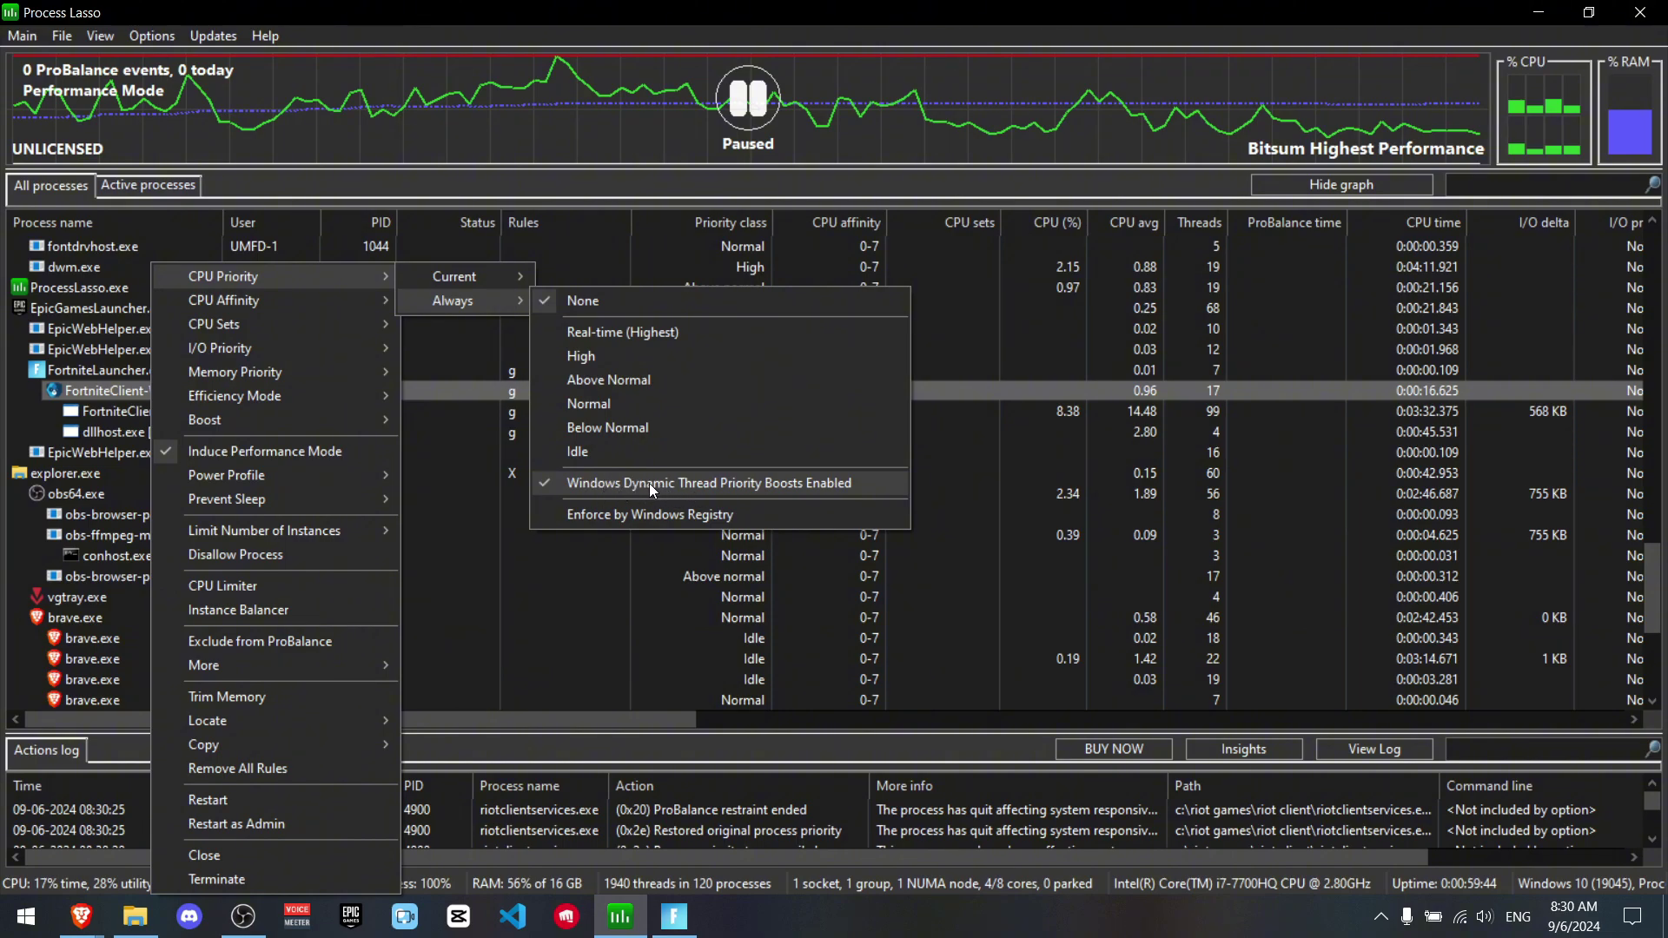
click(638, 363)
Step: Exclude the FortniteClient-Win64-Shipping_EAC_EOS.exe process from ProBalance
right_click(188, 390)
mouse_move(257, 301)
mouse_move(548, 320)
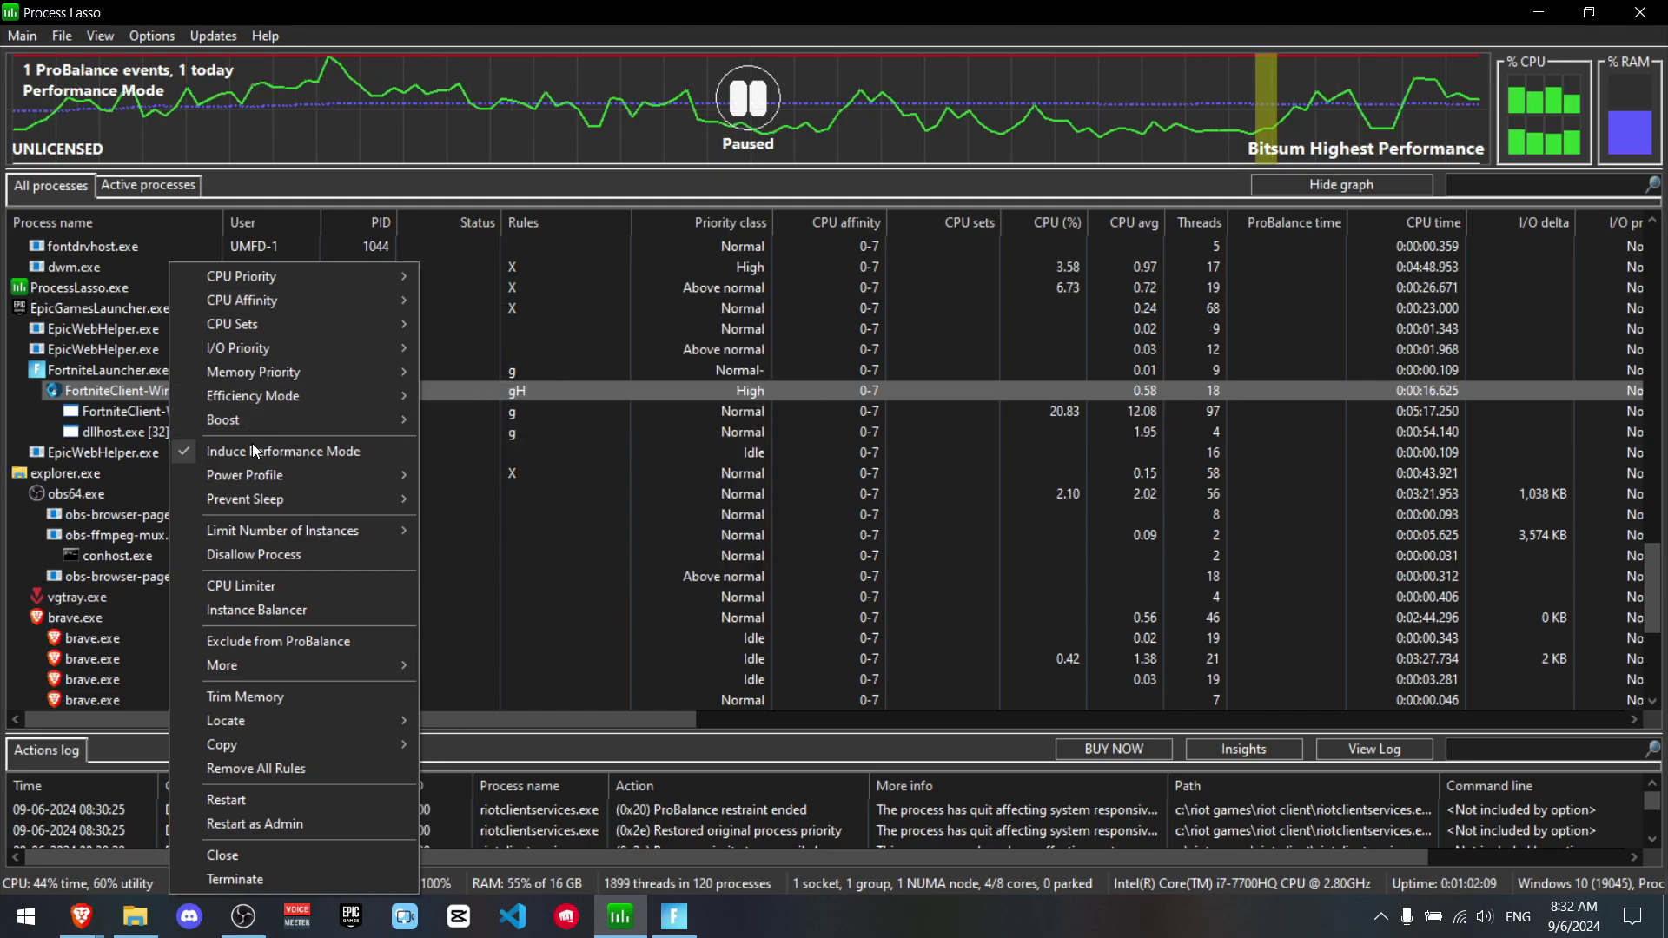
mouse_move(265, 479)
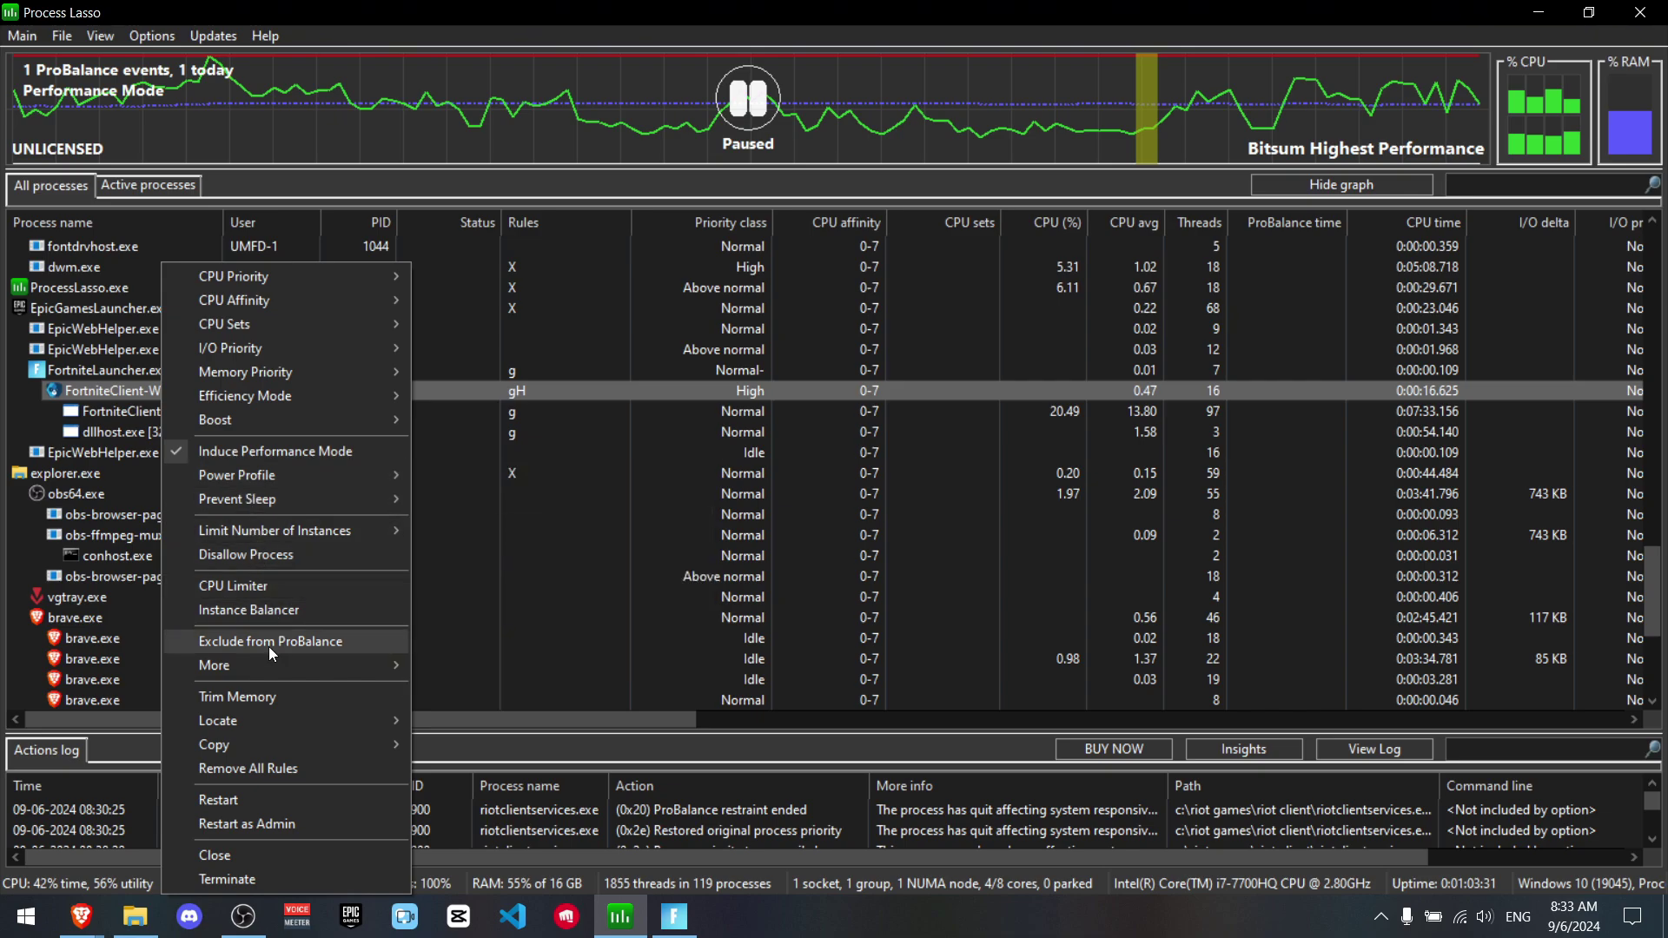
click(316, 648)
right_click(182, 390)
mouse_move(311, 671)
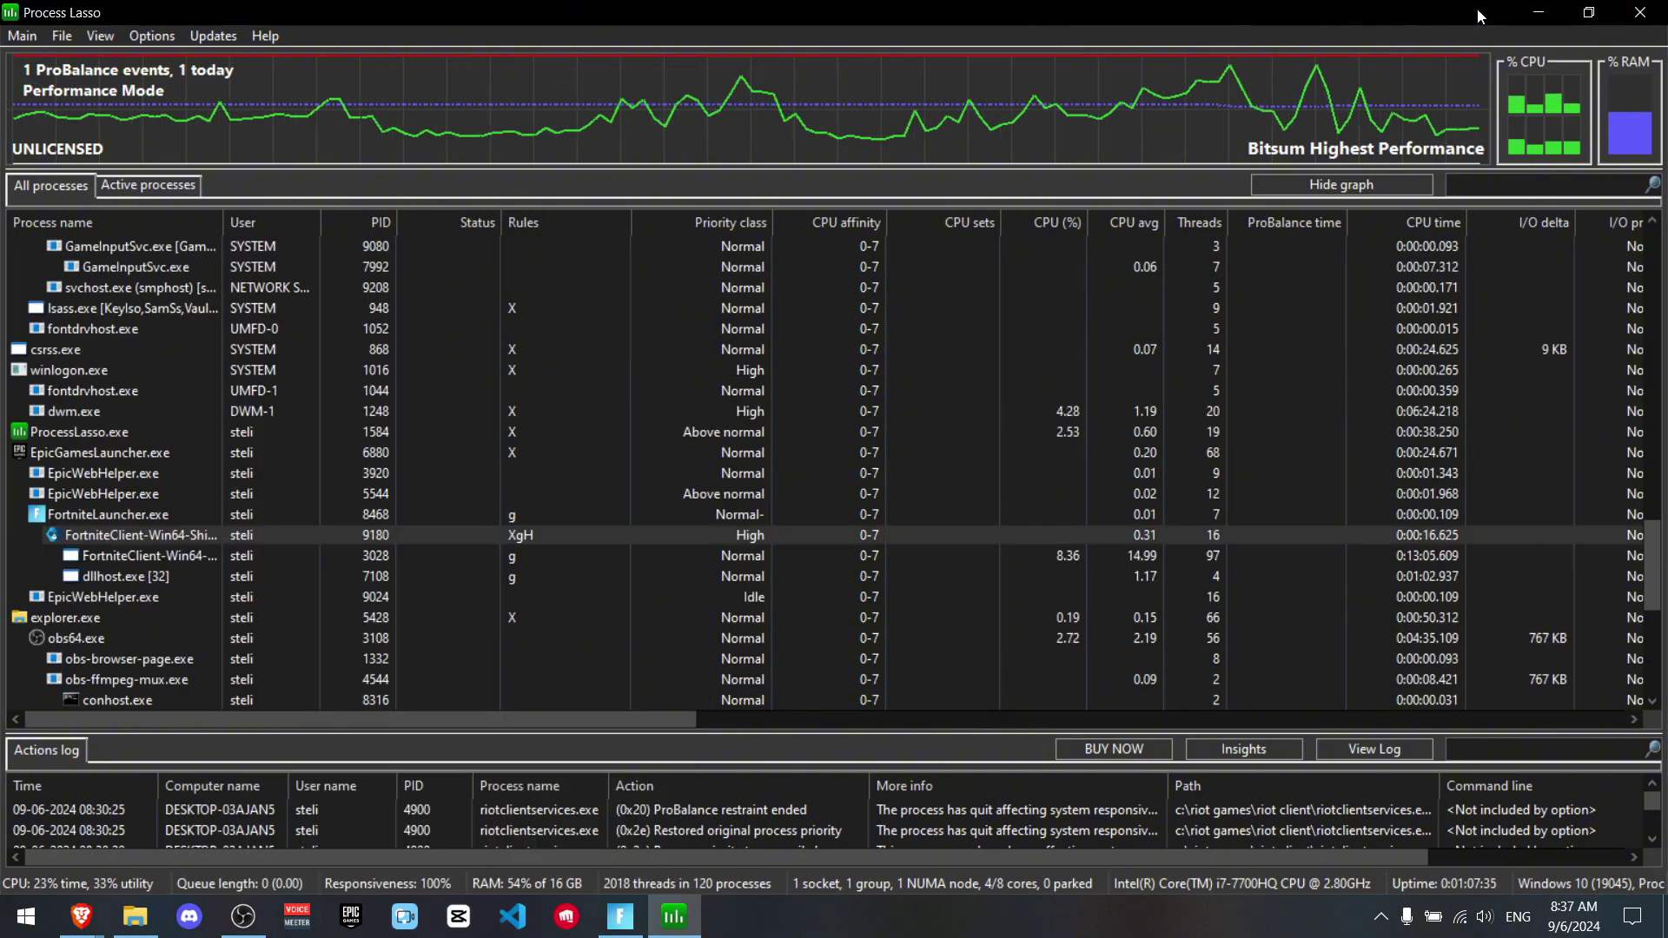
Step: Minimize Process Lasso and start a match in Fortnite
click(1539, 14)
click(257, 783)
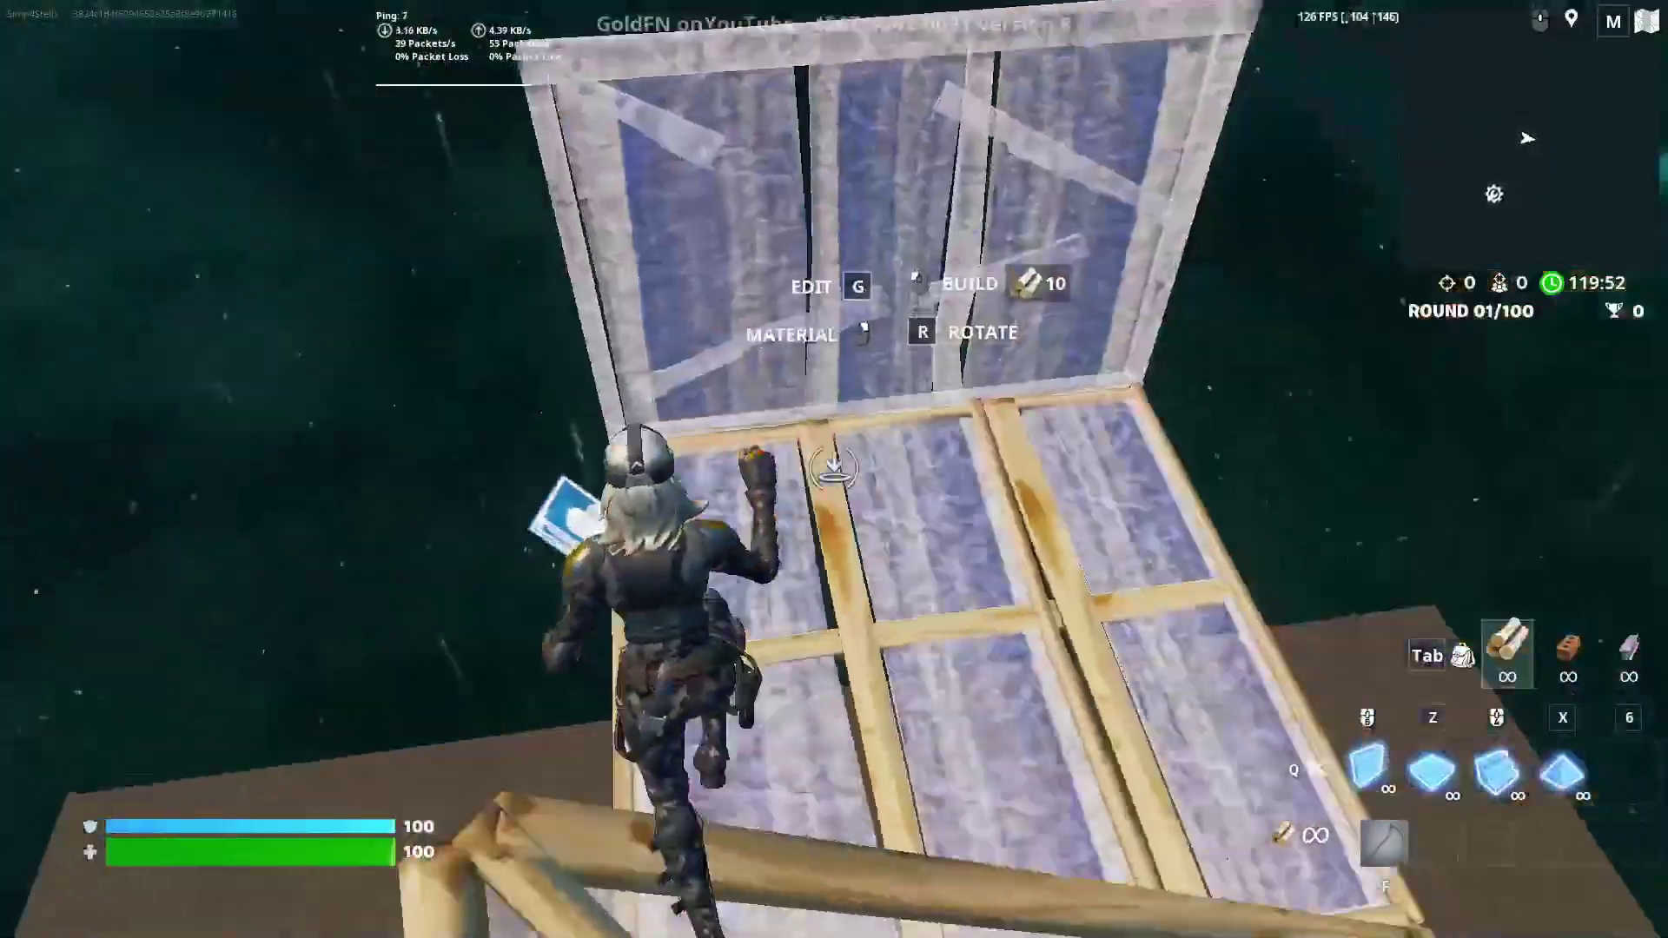
click(833, 469)
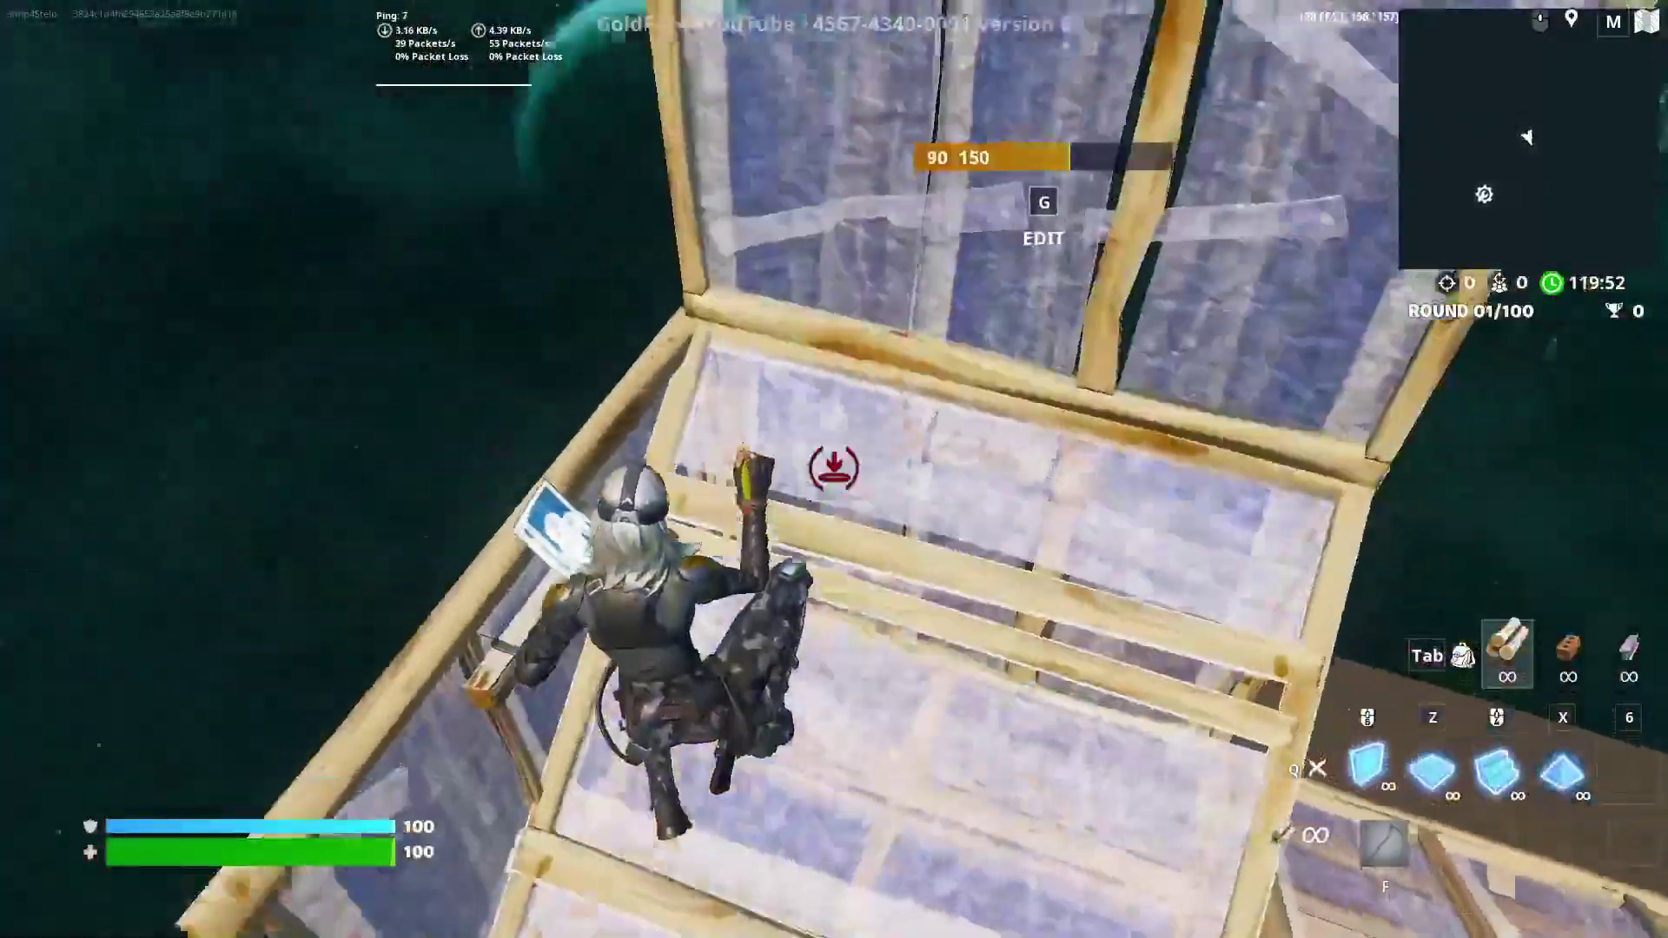
click(833, 469)
click(834, 469)
key(w)
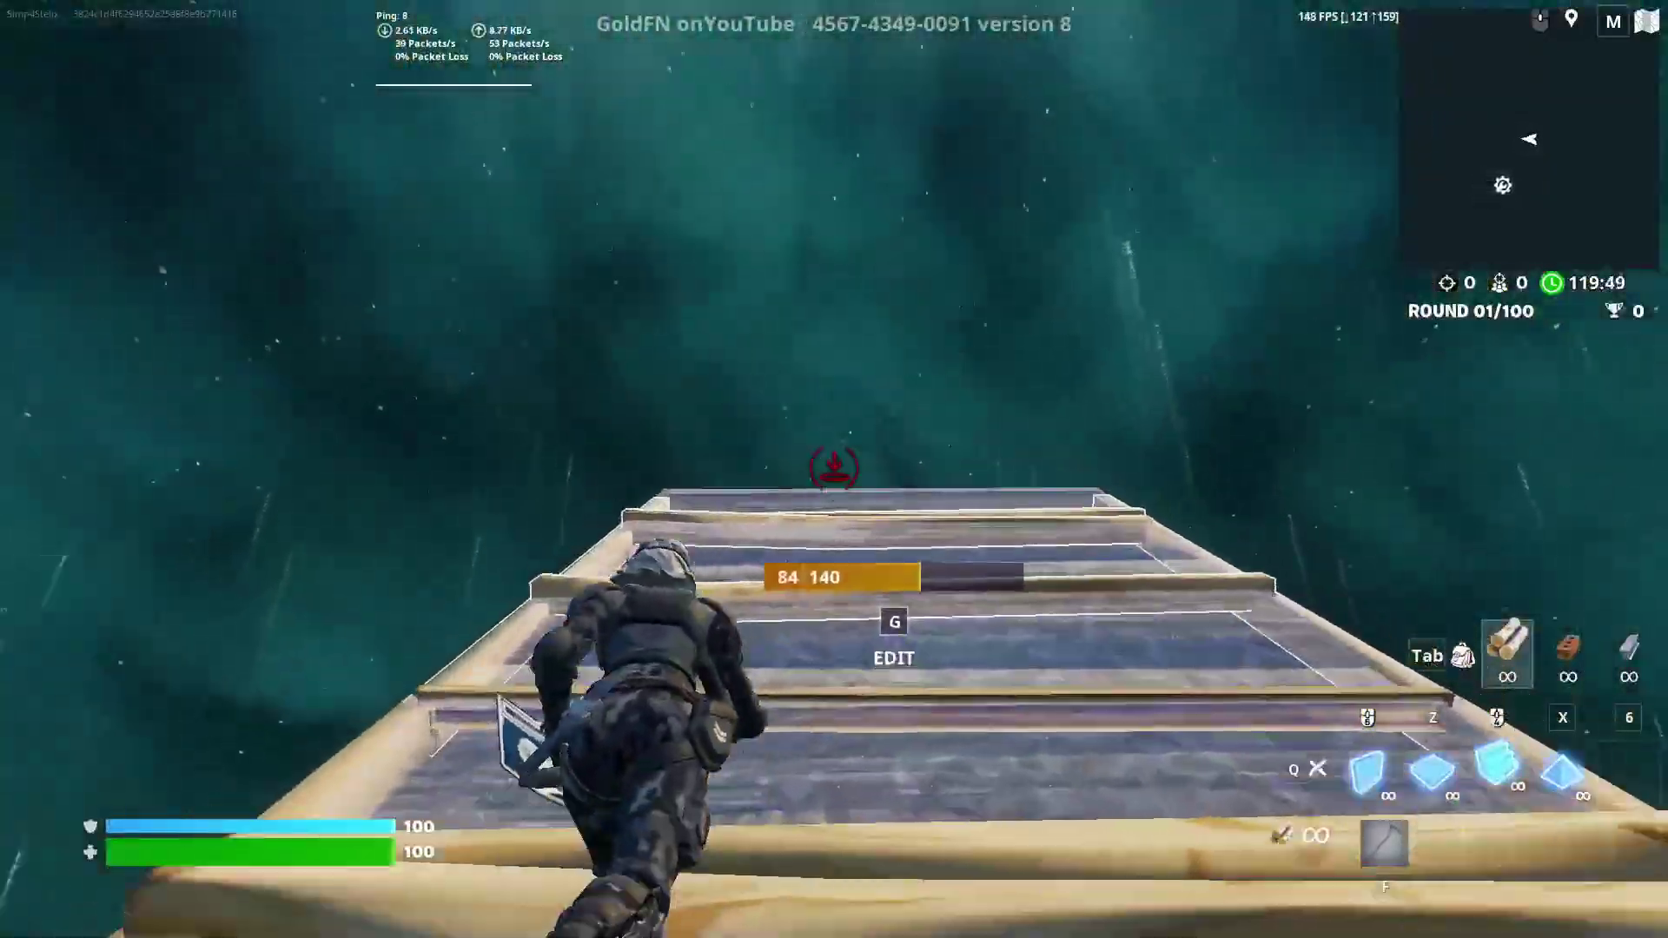
key(g)
key(g)
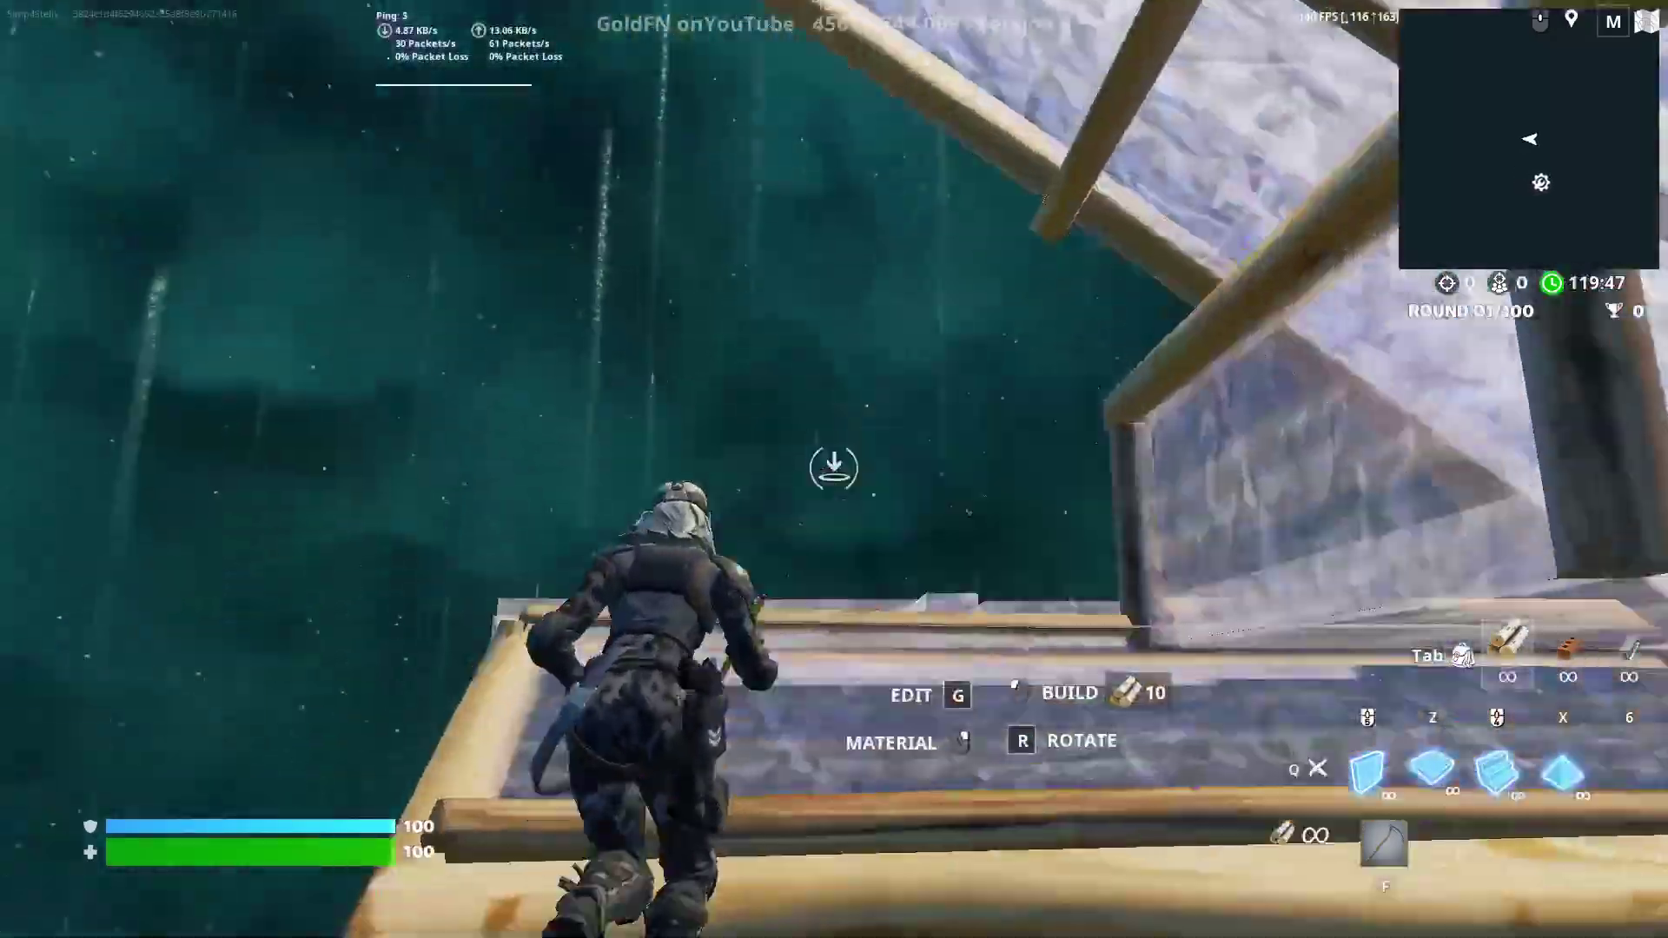
click(833, 469)
key(g)
key(g)
click(833, 469)
key(w)
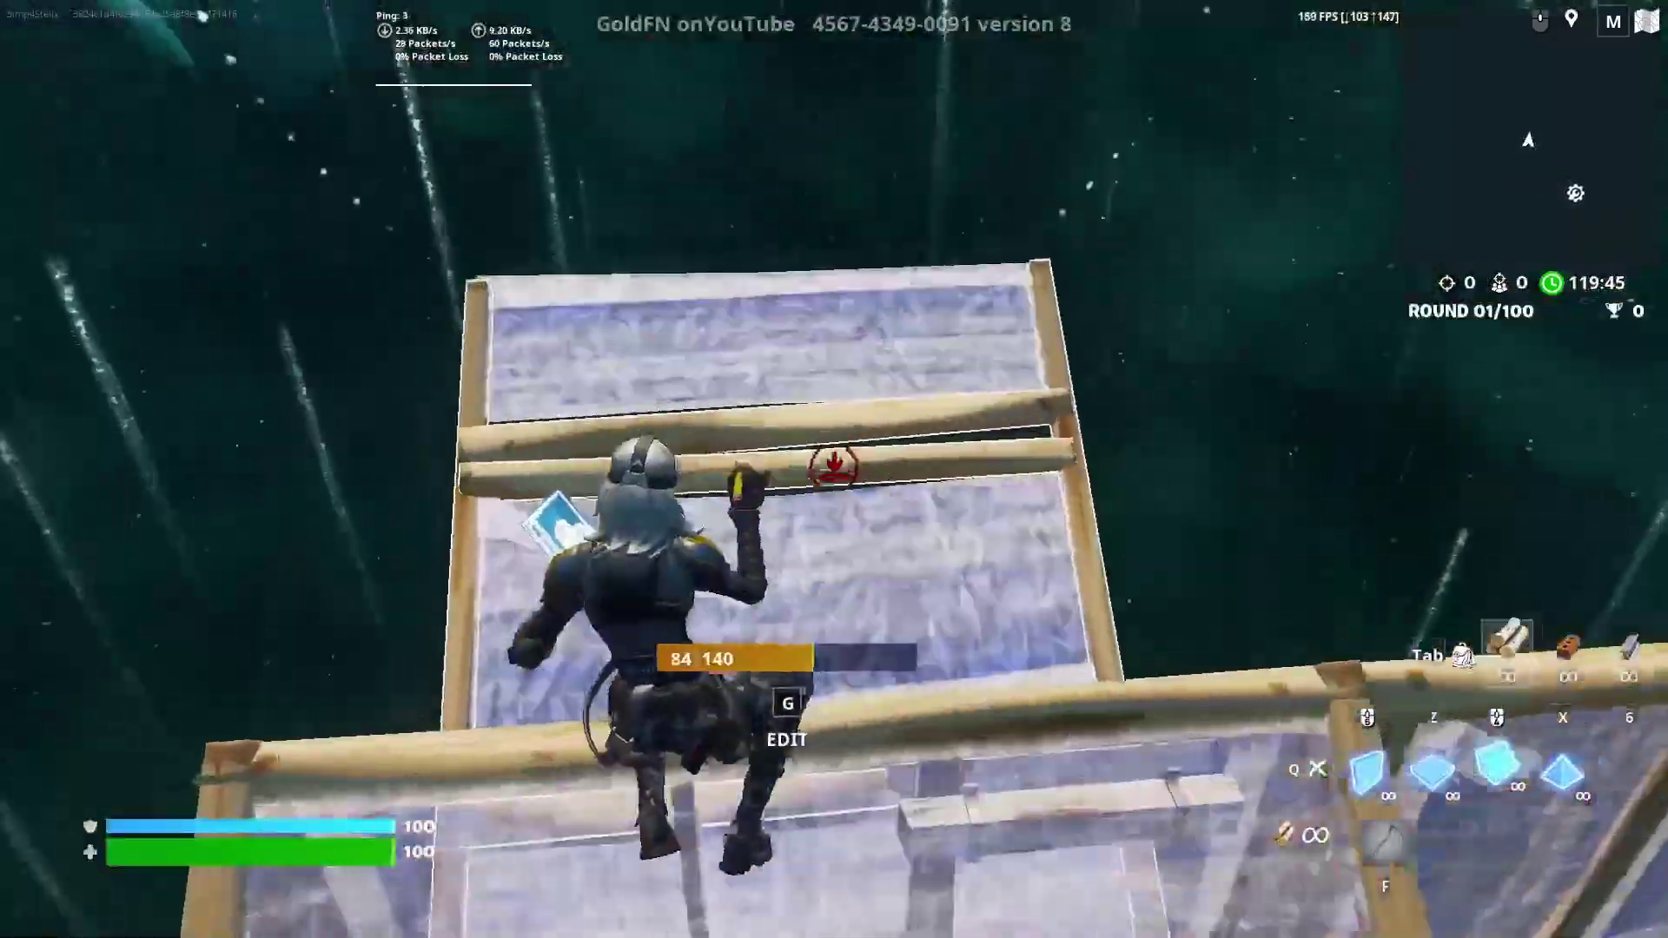
key(g)
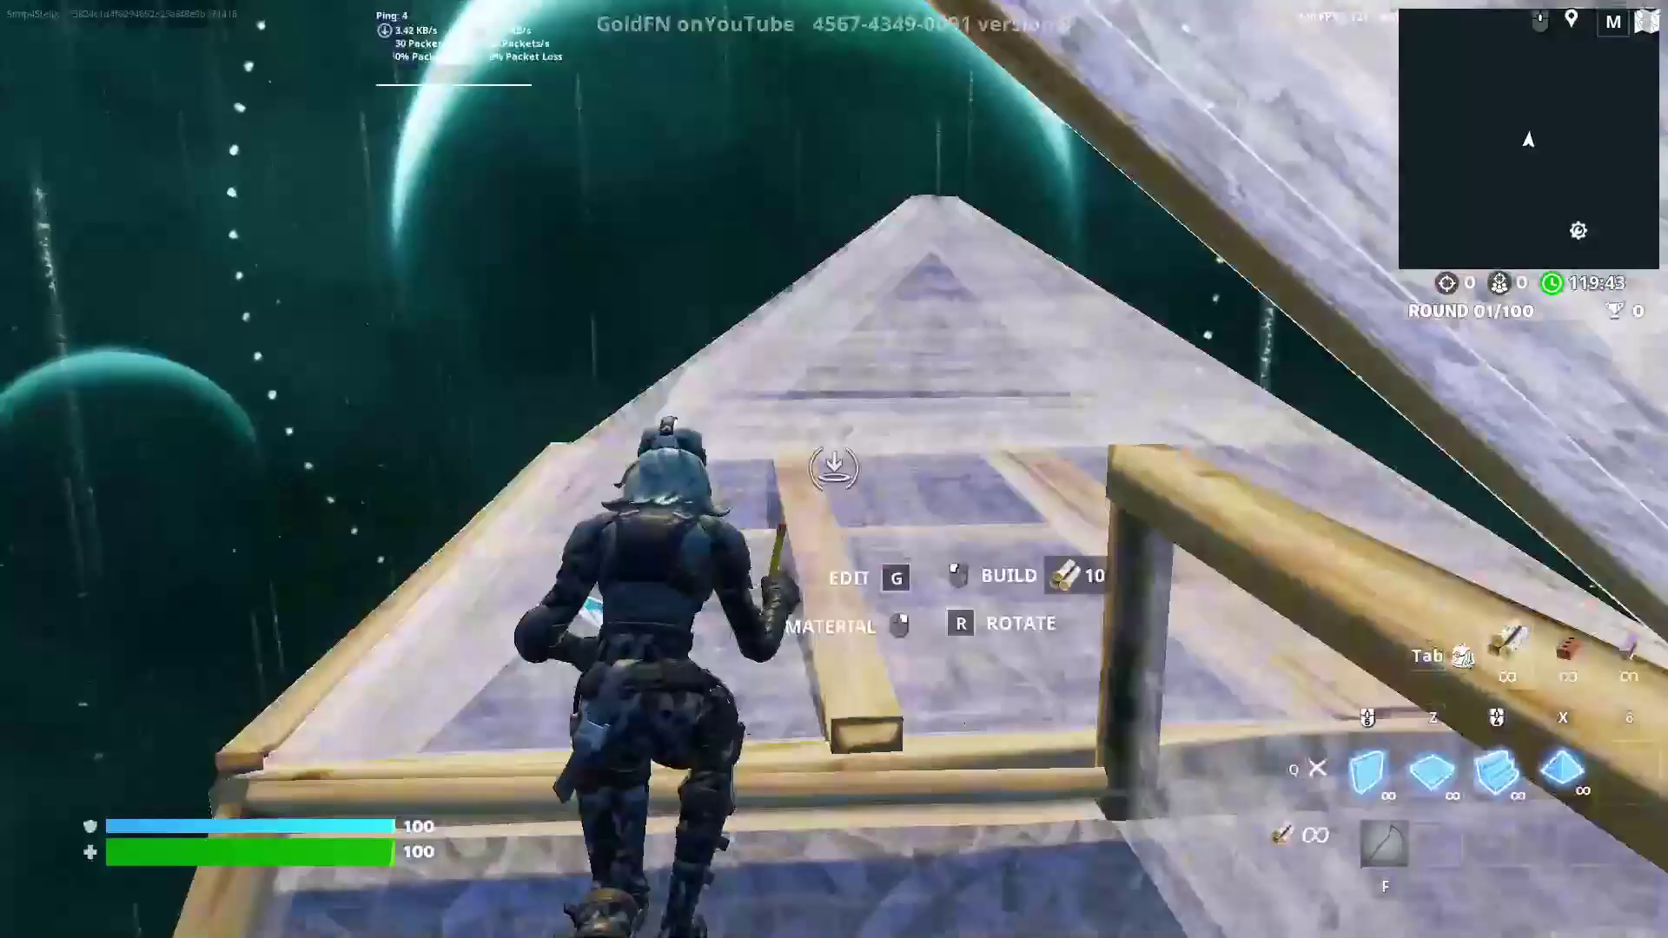
click(834, 469)
click(833, 469)
click(834, 469)
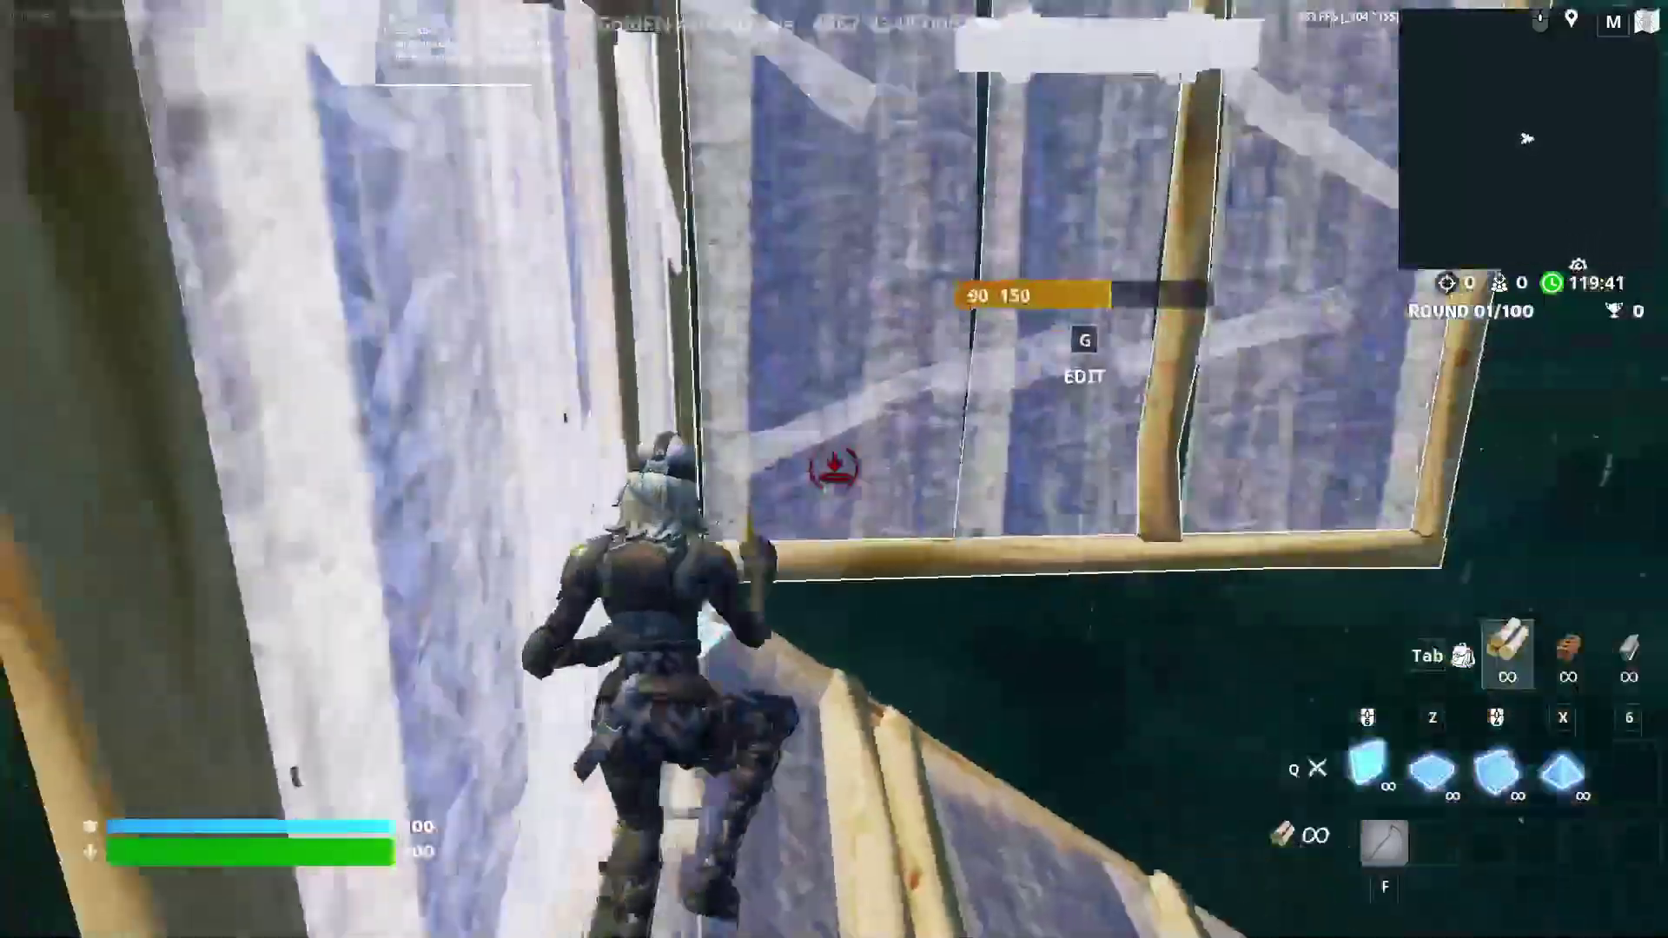
click(834, 469)
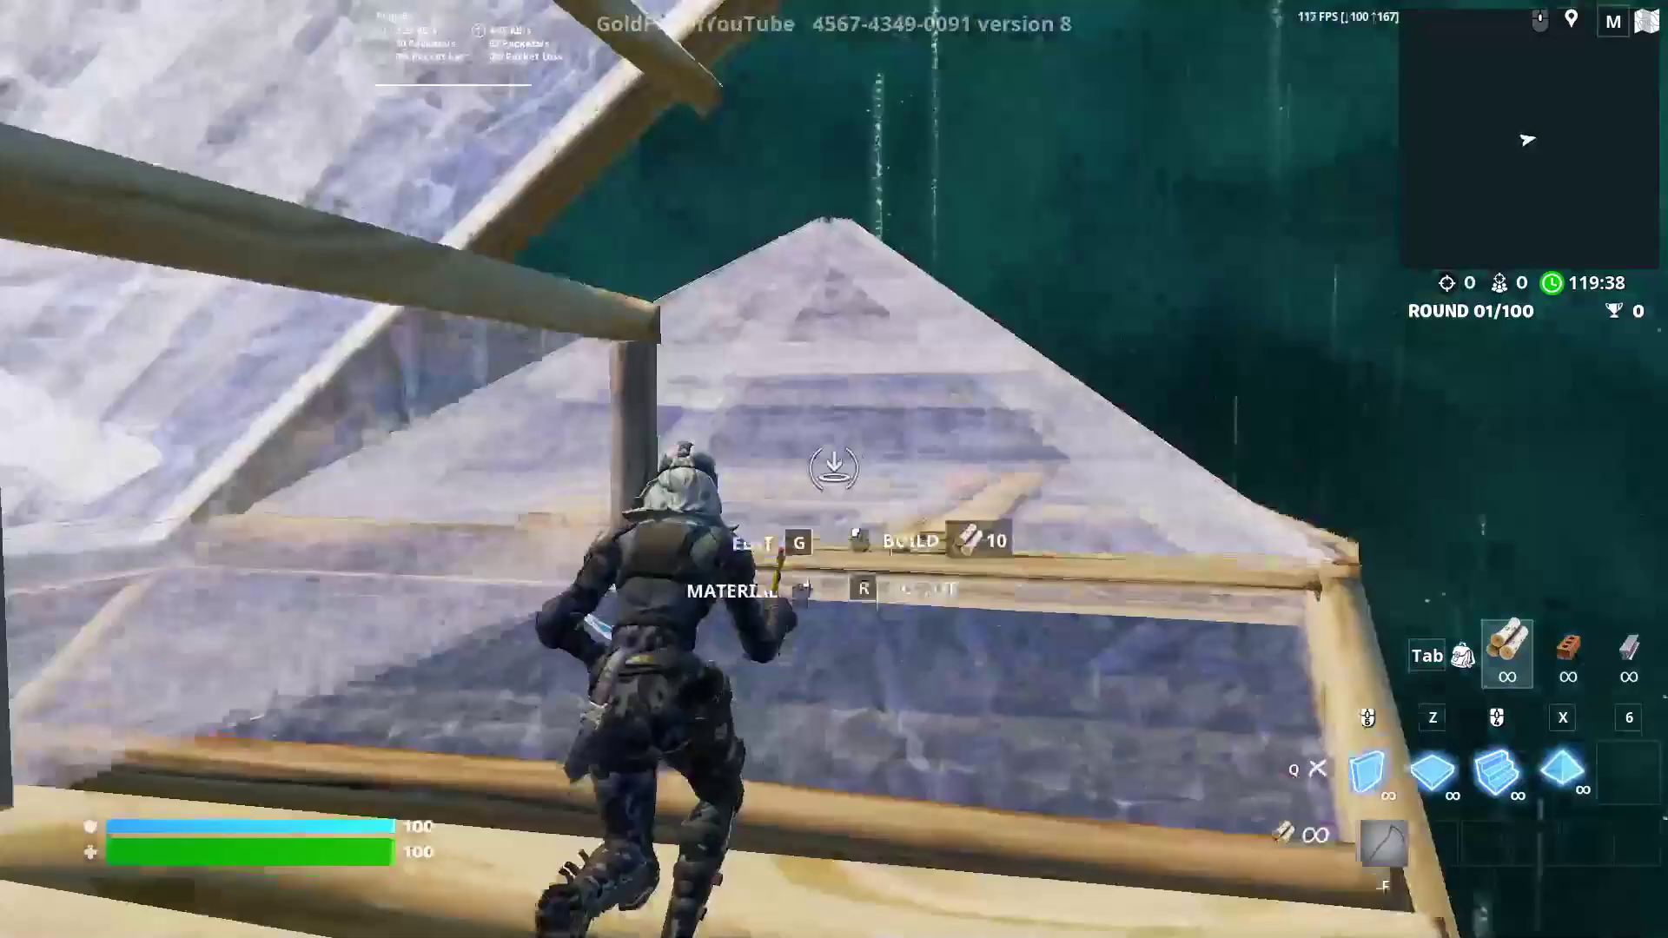
click(833, 469)
click(834, 469)
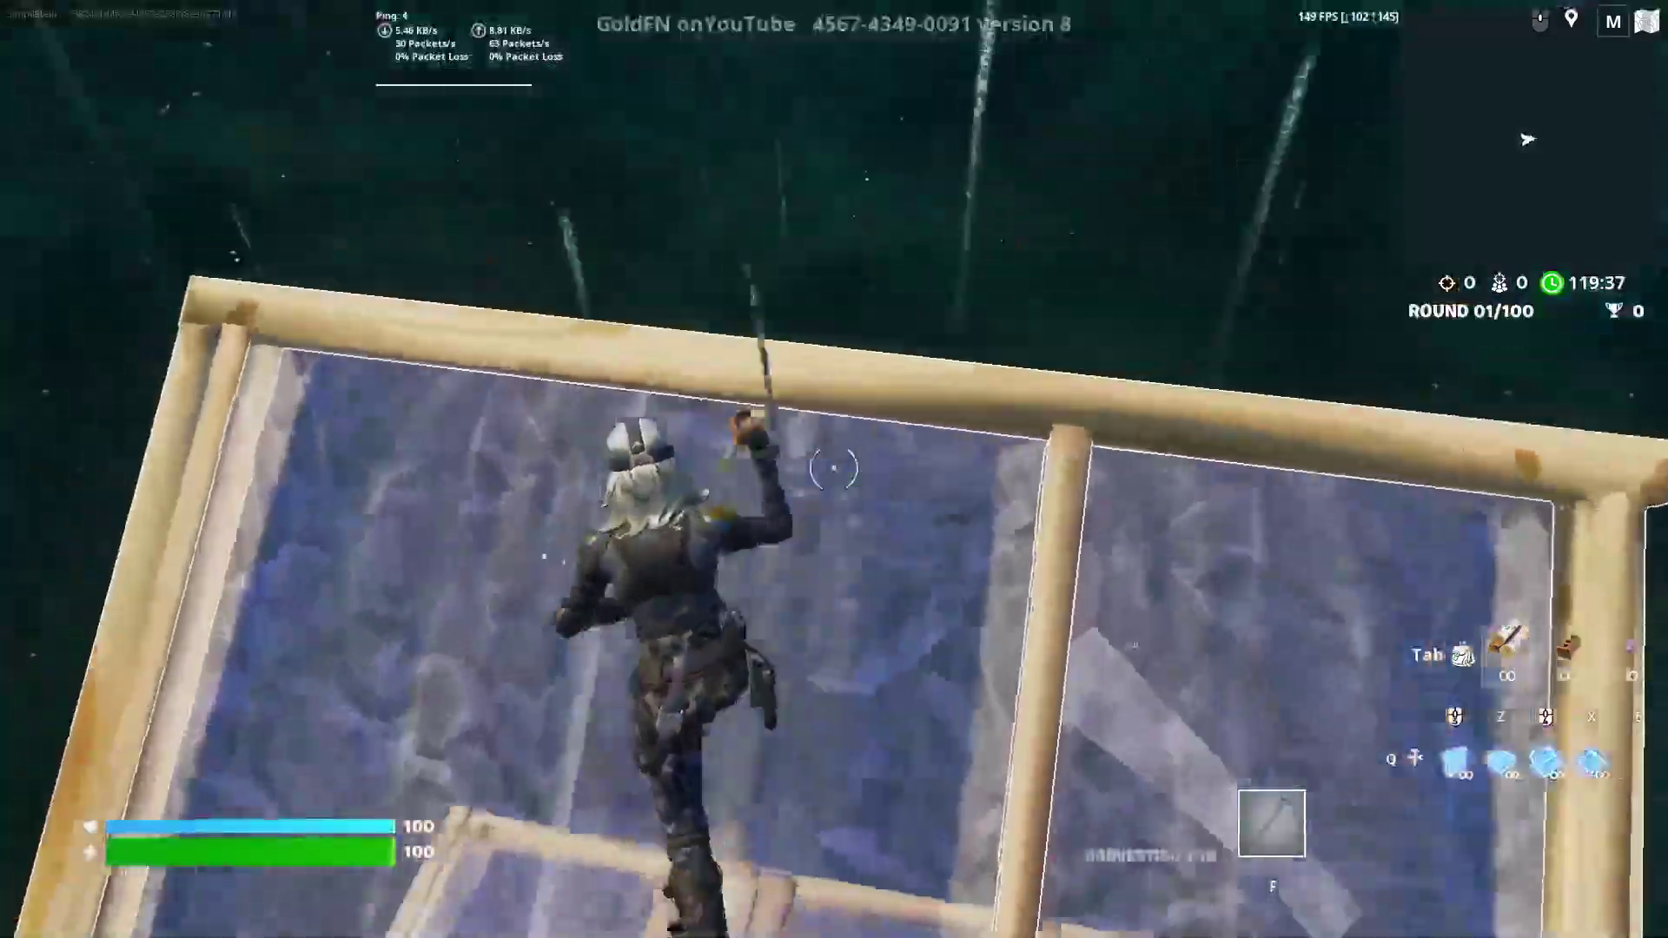
click(834, 469)
click(834, 469)
click(834, 469)
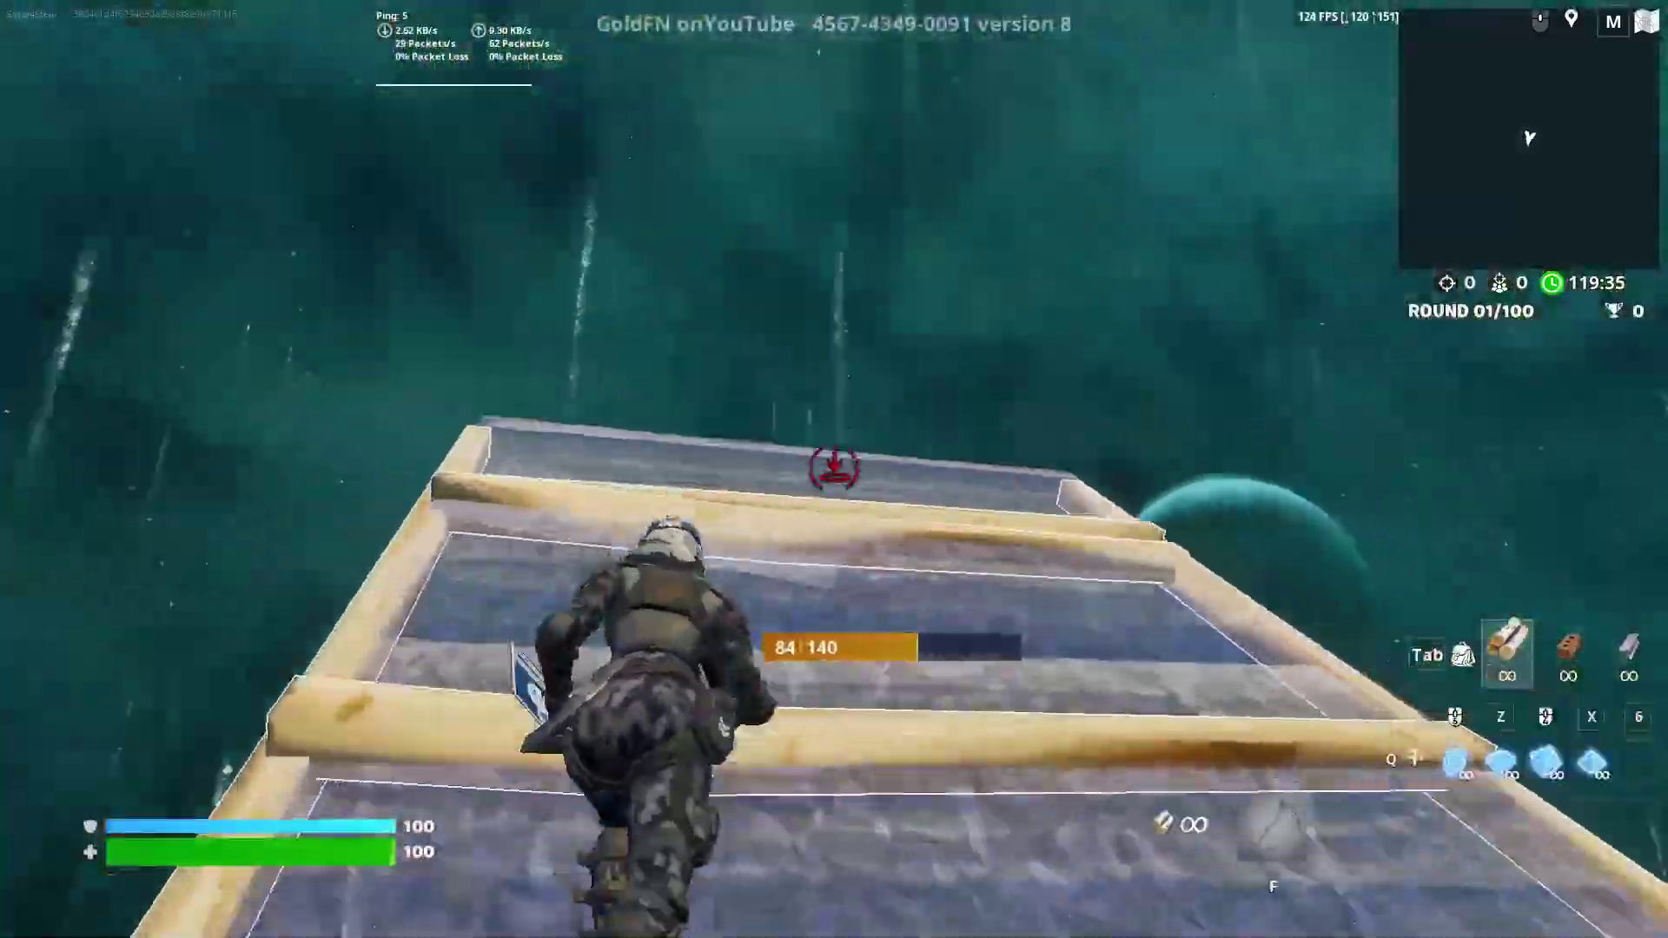
key(f)
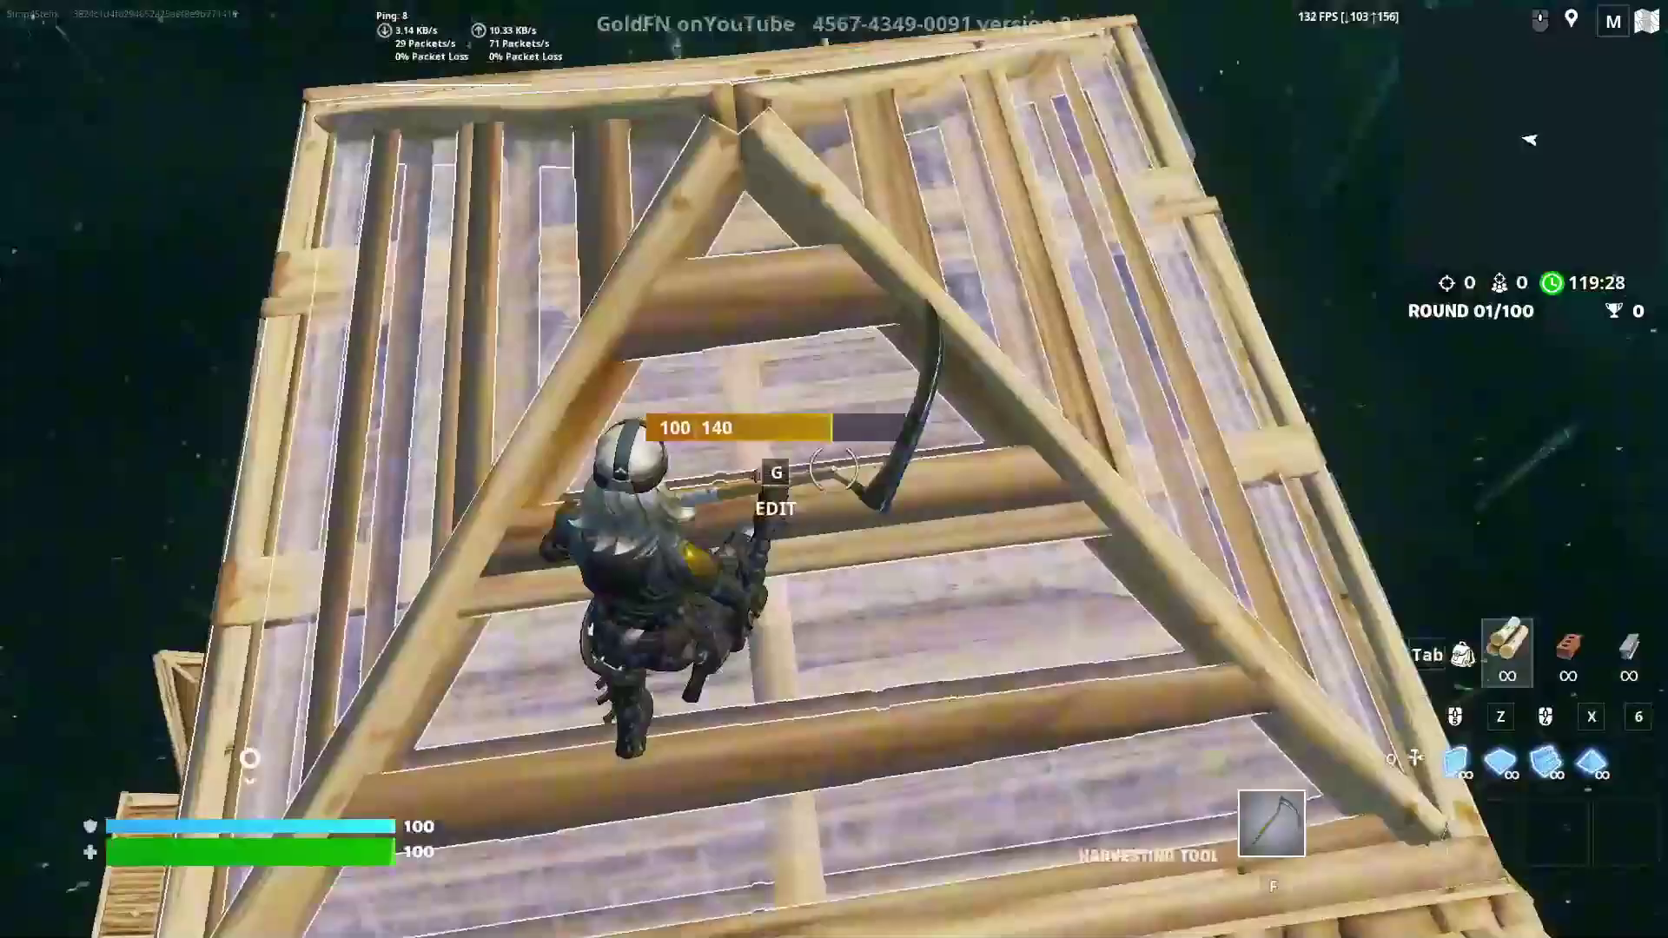
key(w)
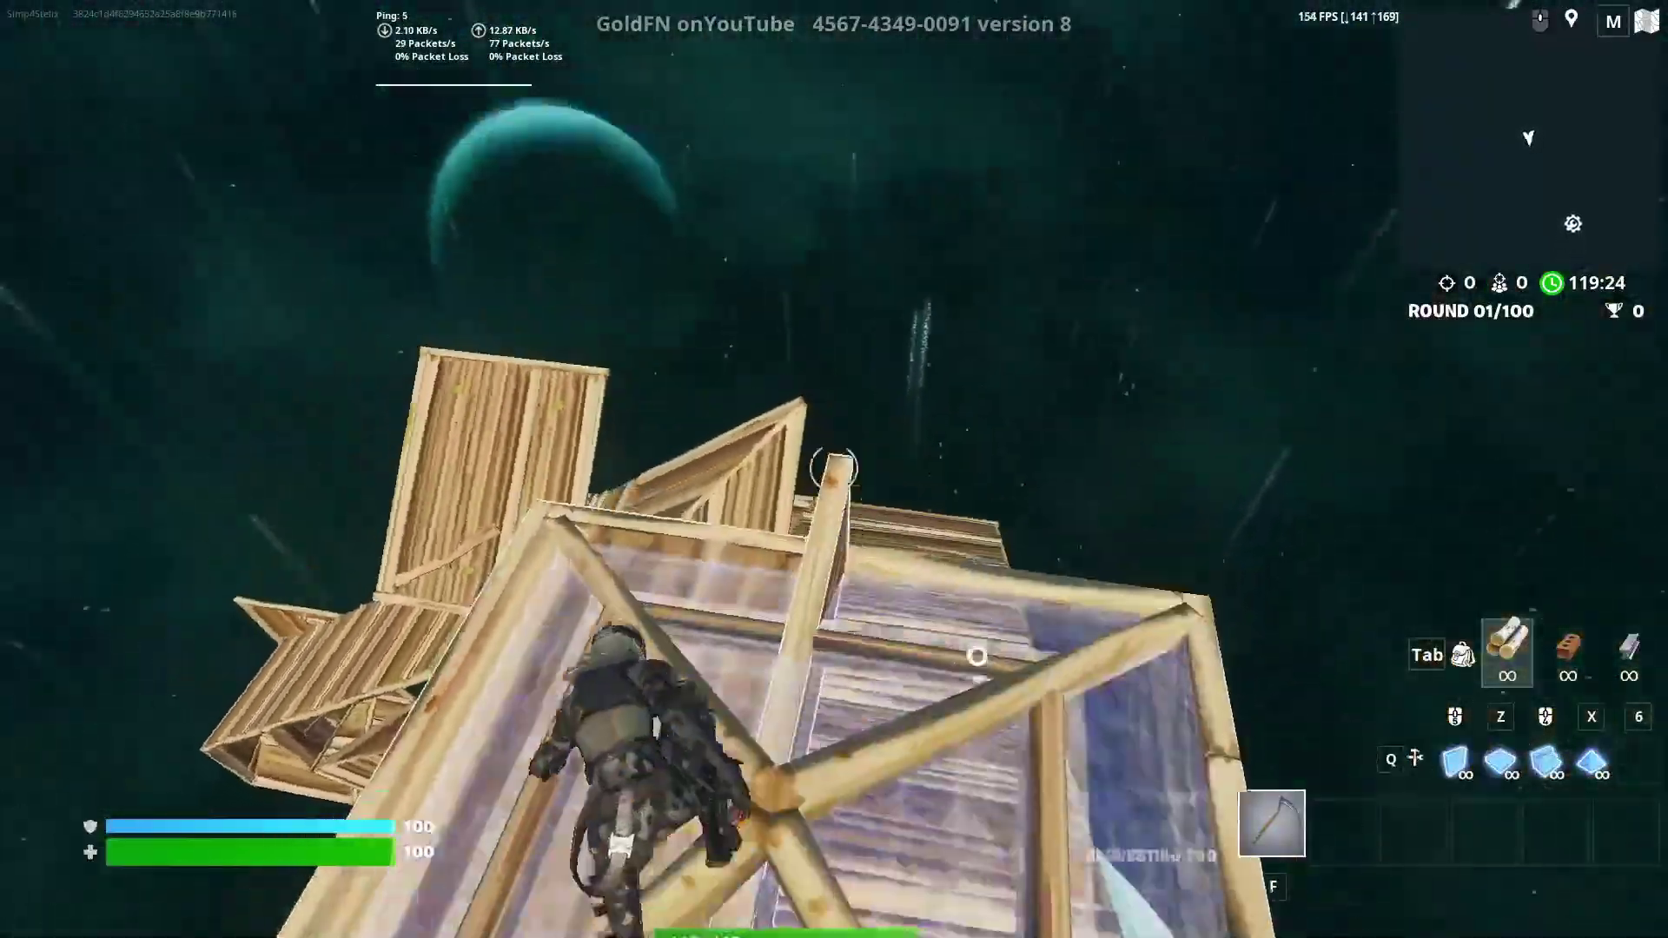
key(w)
key(x)
click(834, 469)
key(f)
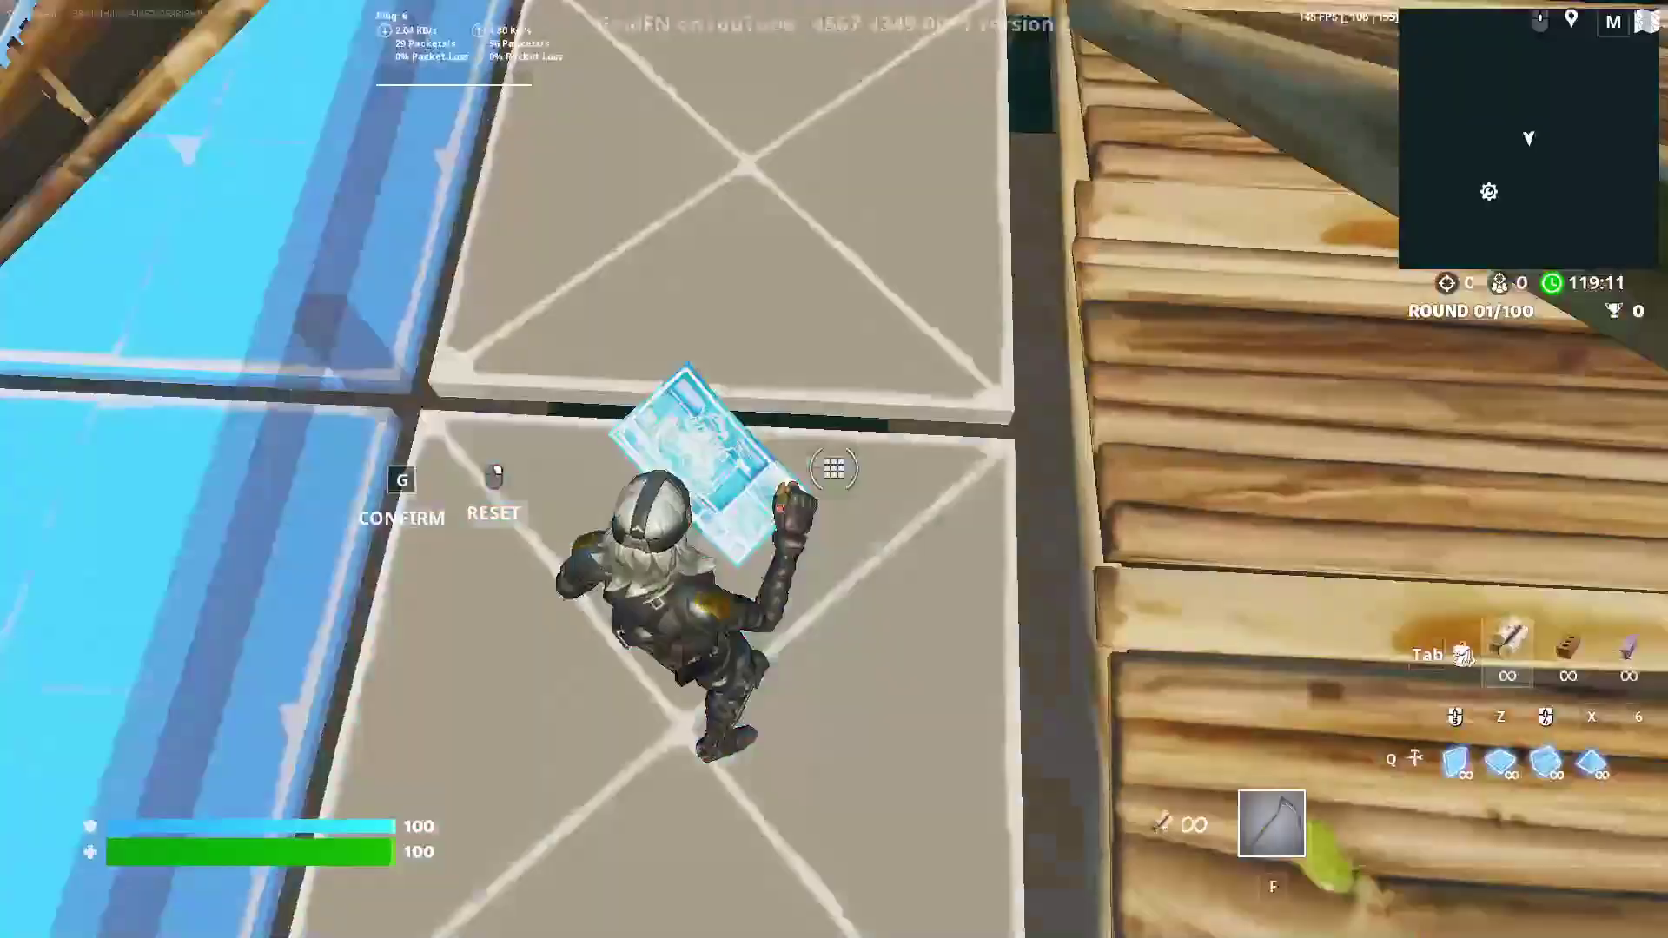
key(g)
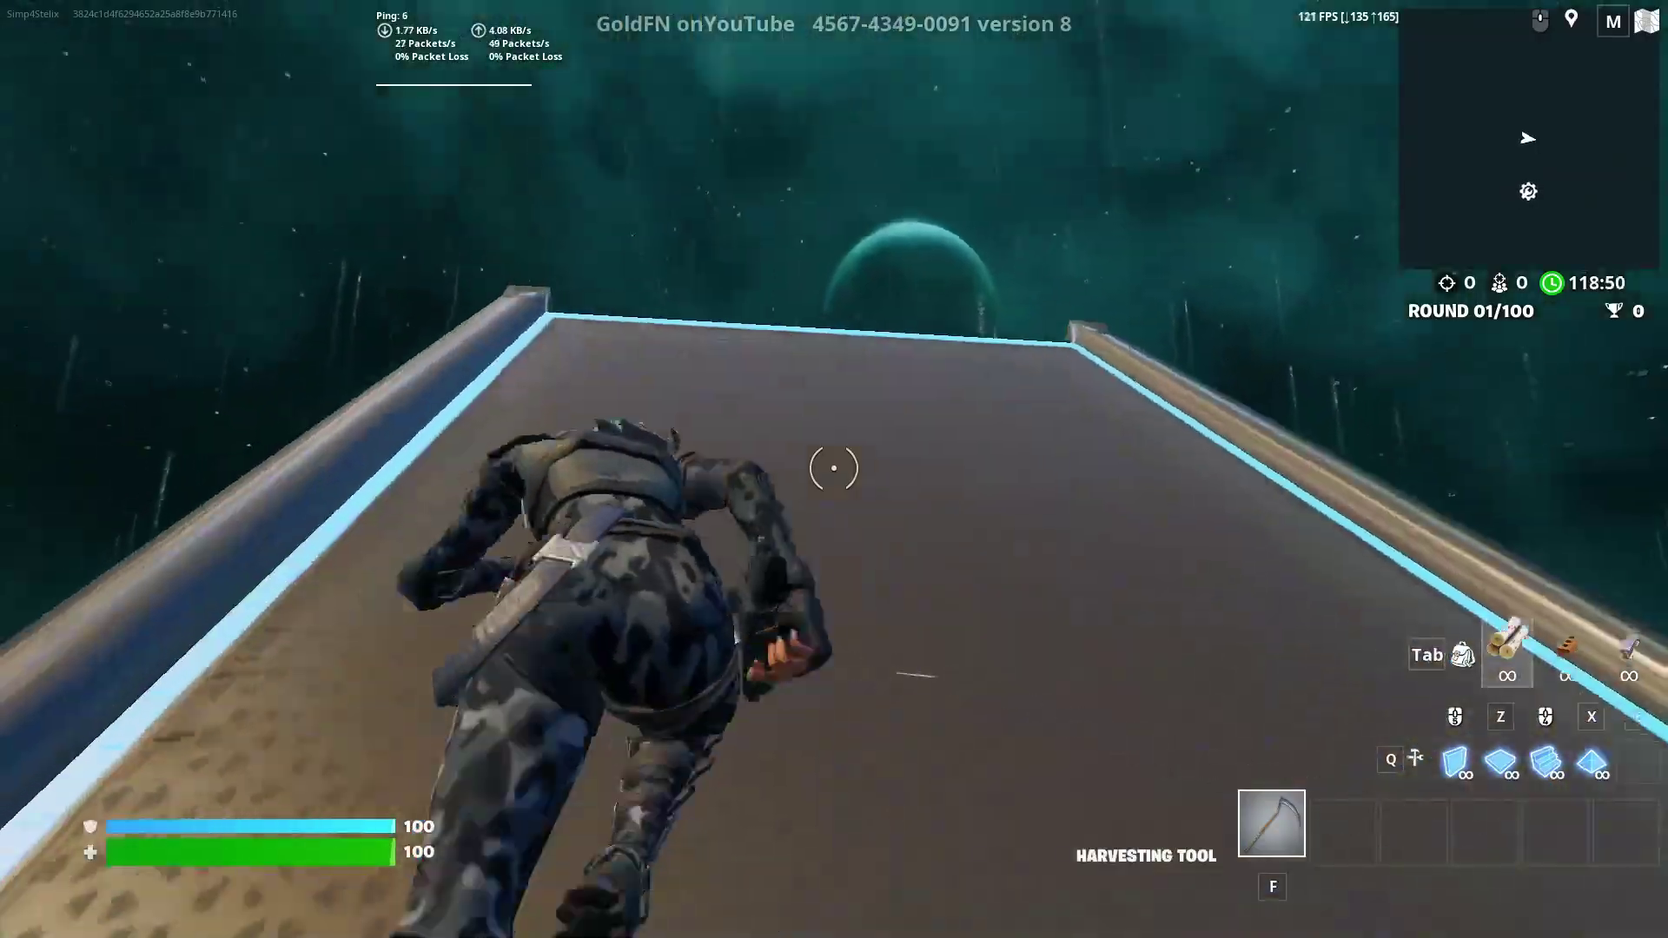
click(834, 469)
click(833, 469)
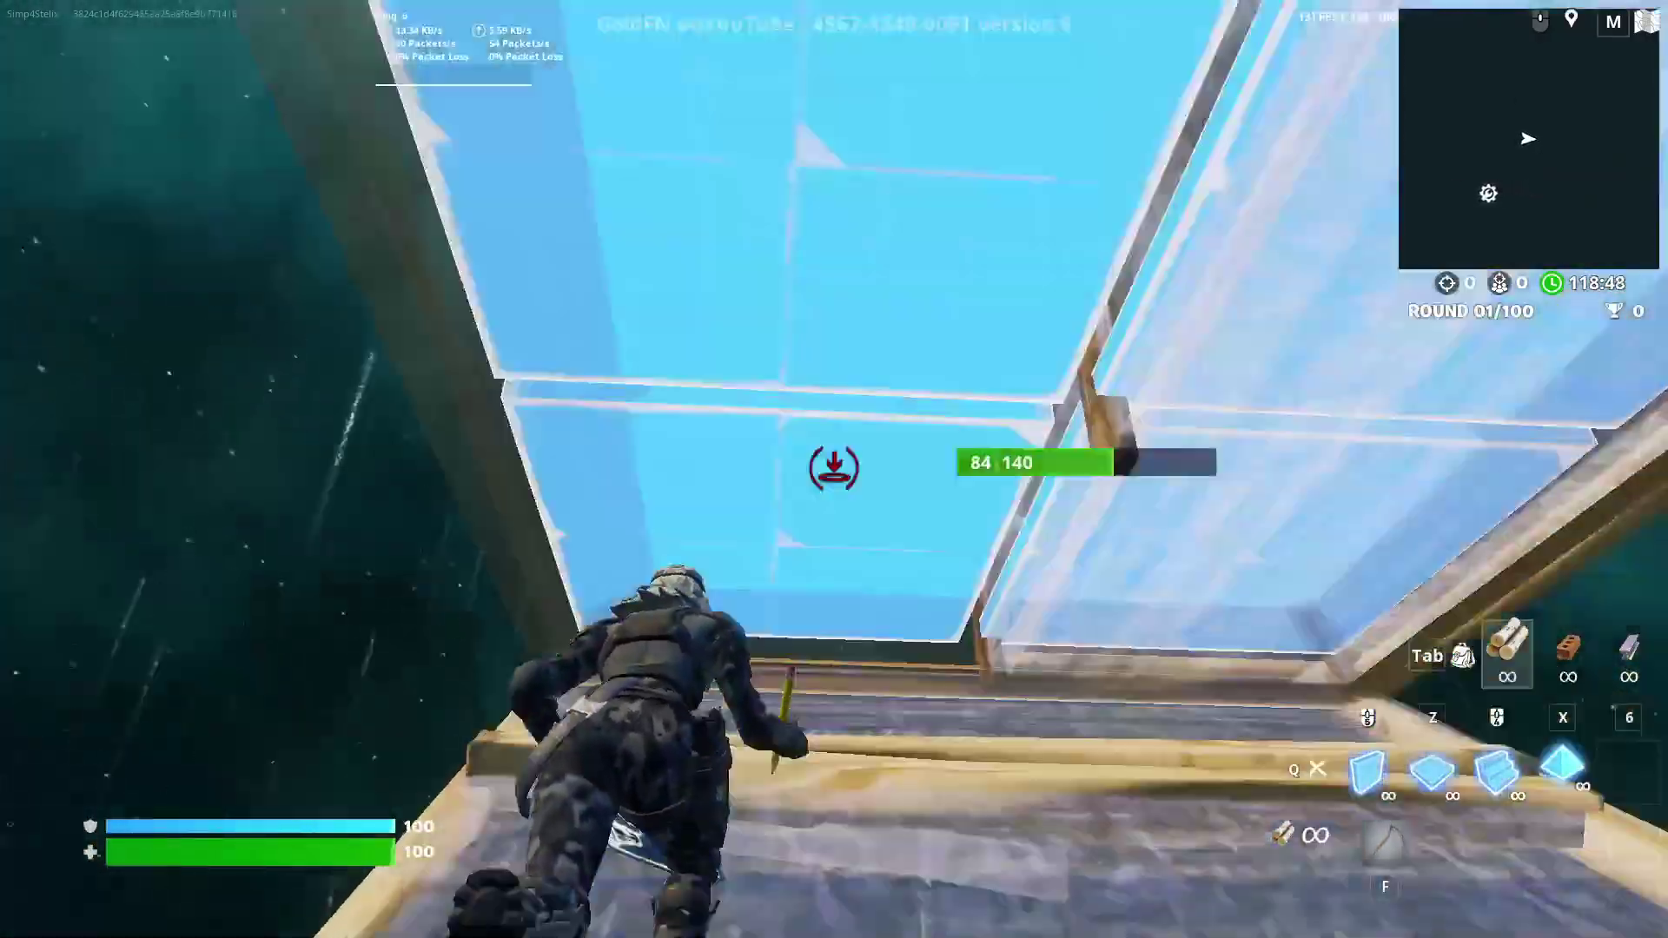
key(x)
click(833, 469)
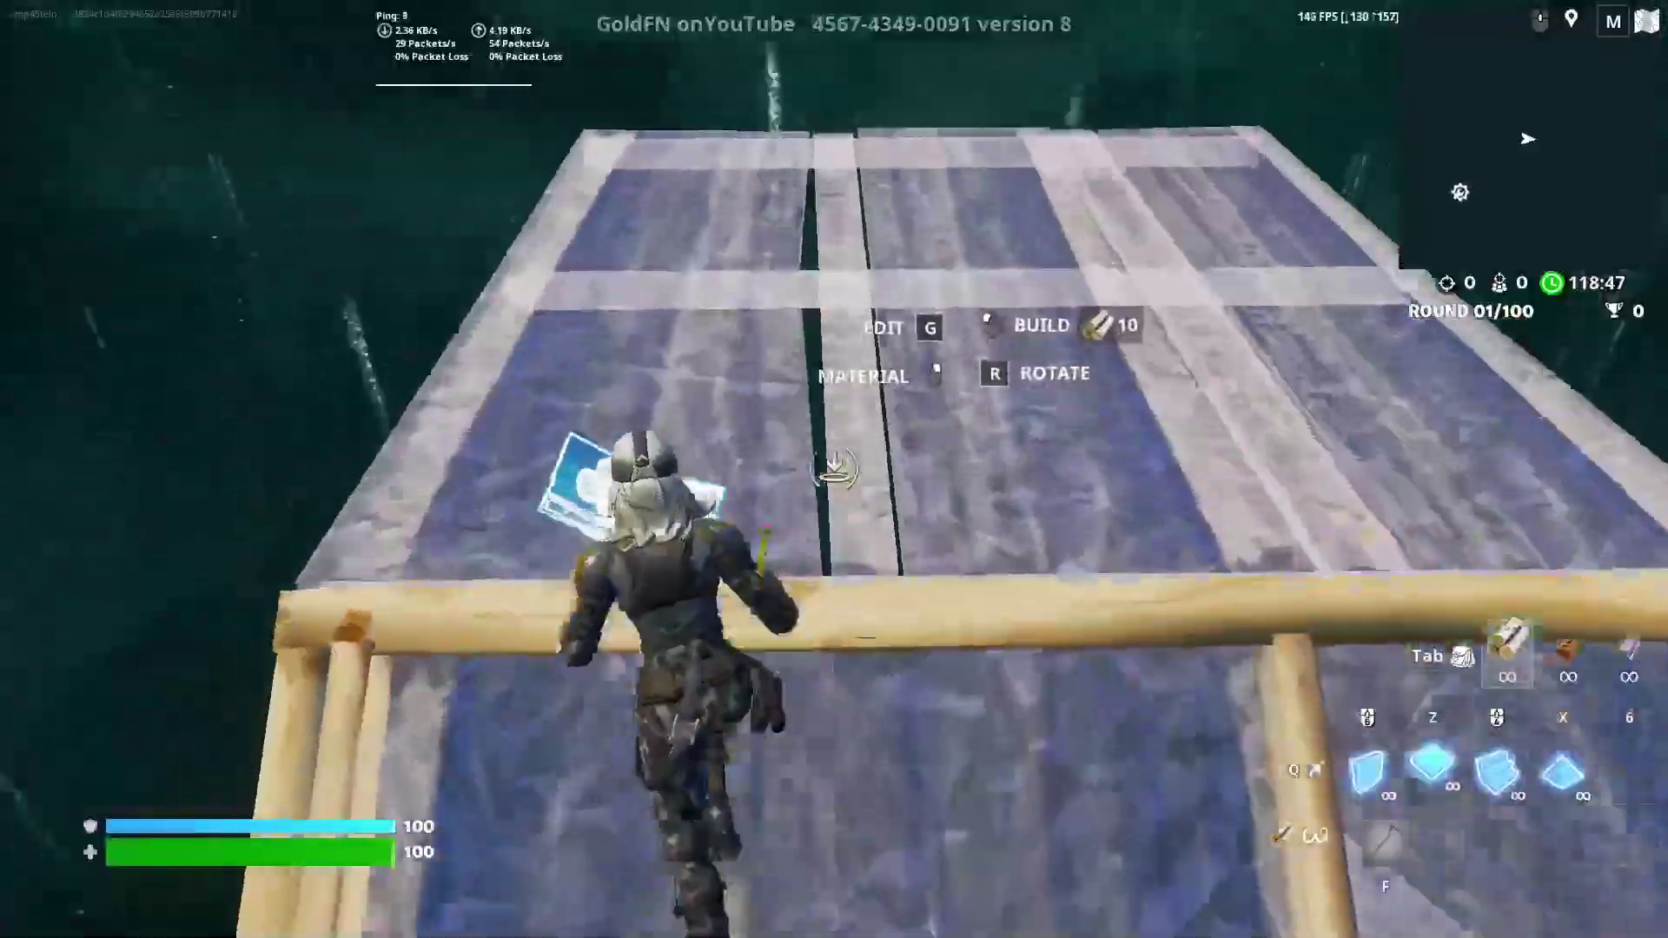
click(834, 469)
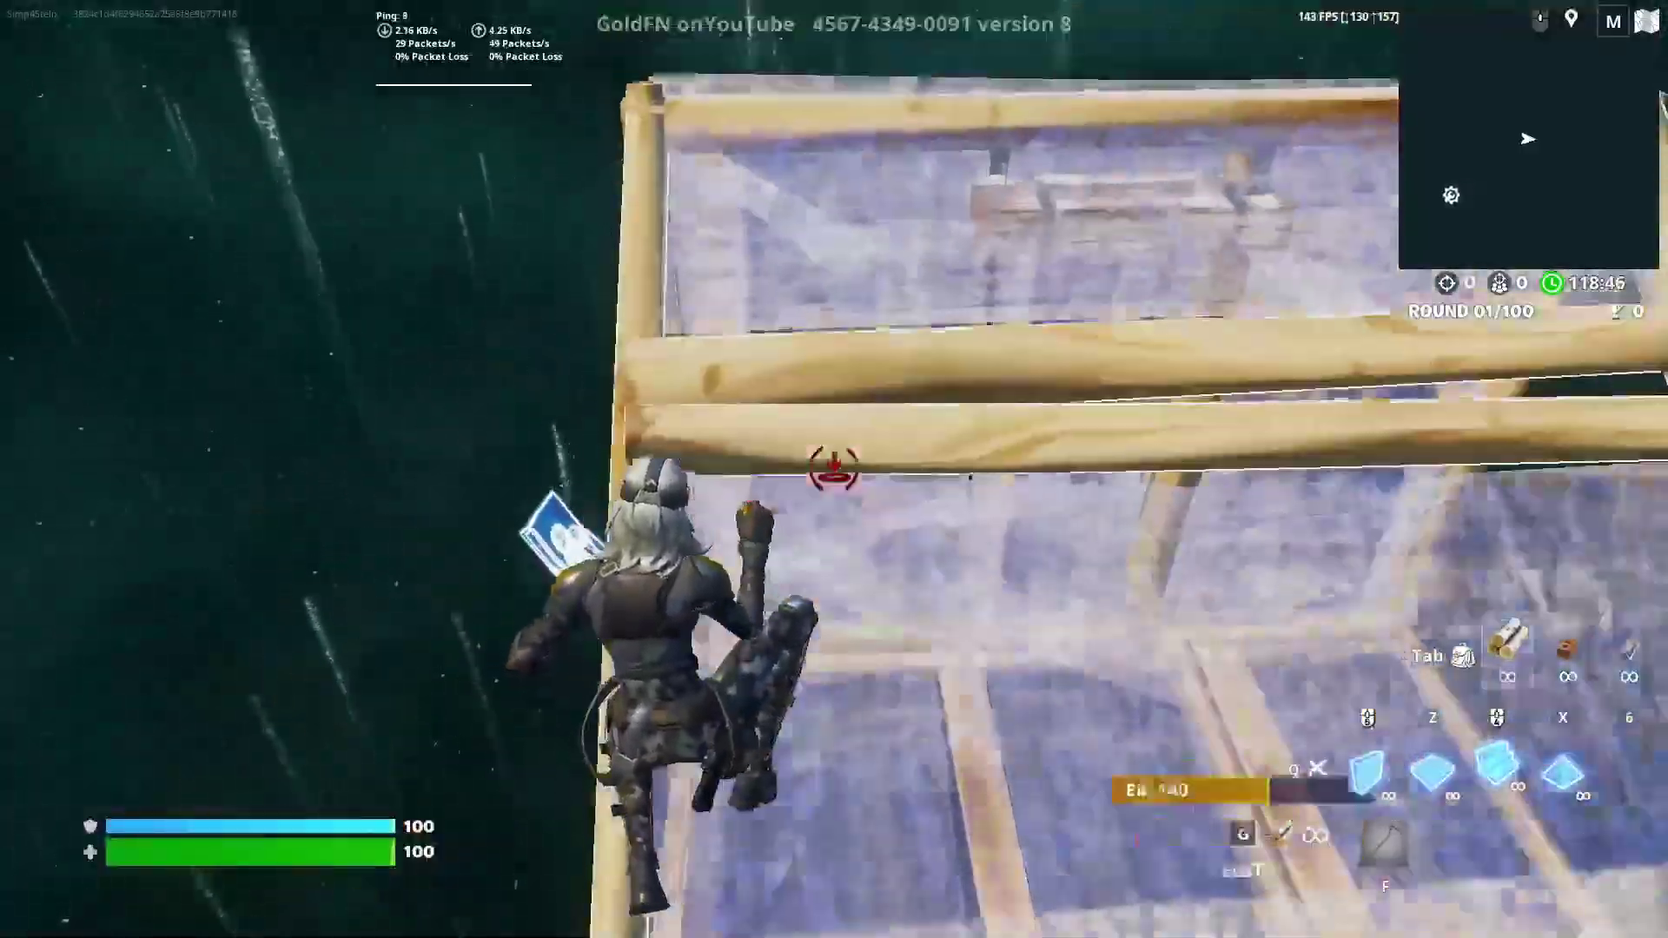
click(834, 469)
click(834, 469)
click(834, 469)
click(833, 469)
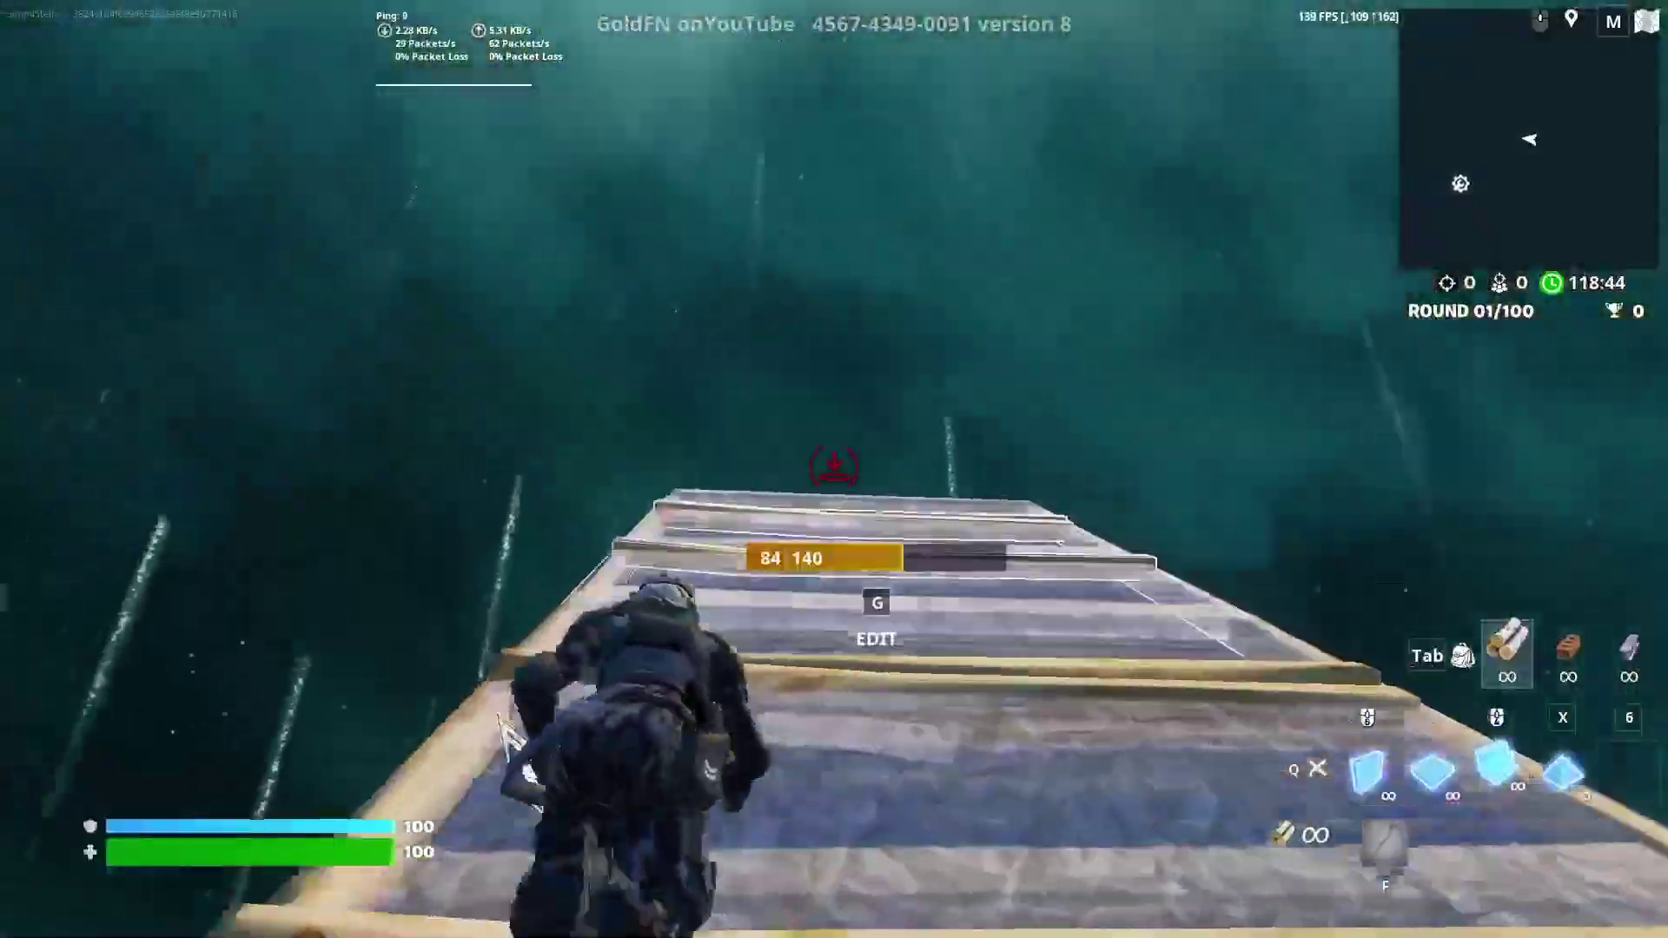
key(g)
click(834, 469)
key(g)
click(834, 469)
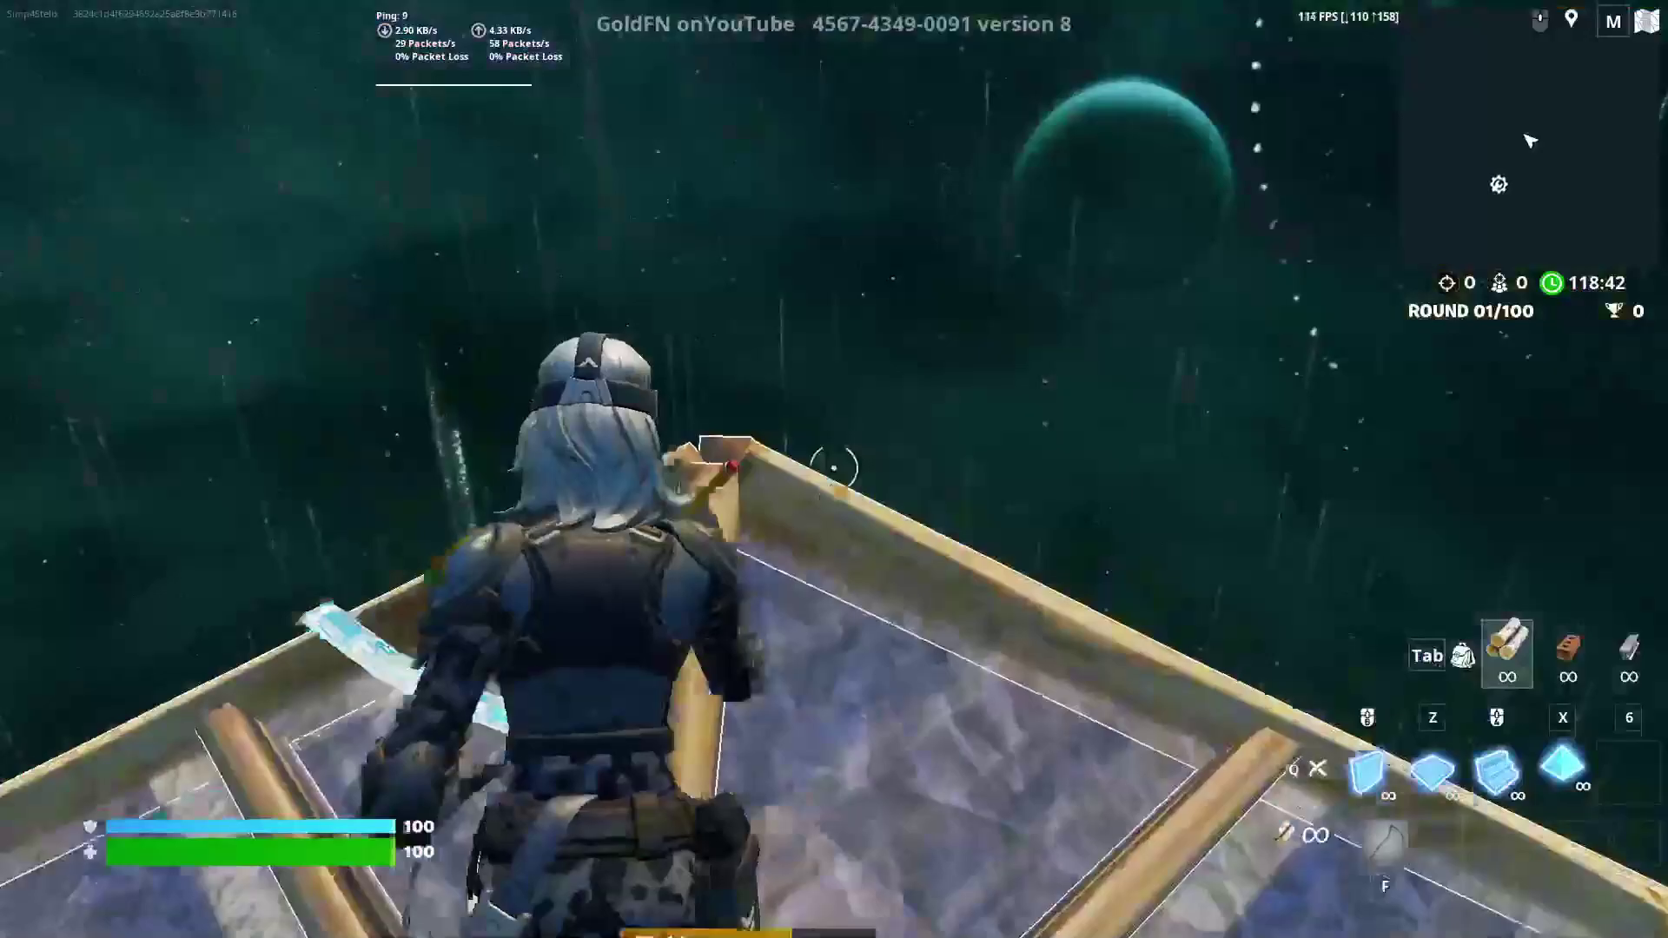
key(z)
click(833, 469)
click(834, 469)
click(834, 469)
click(834, 469)
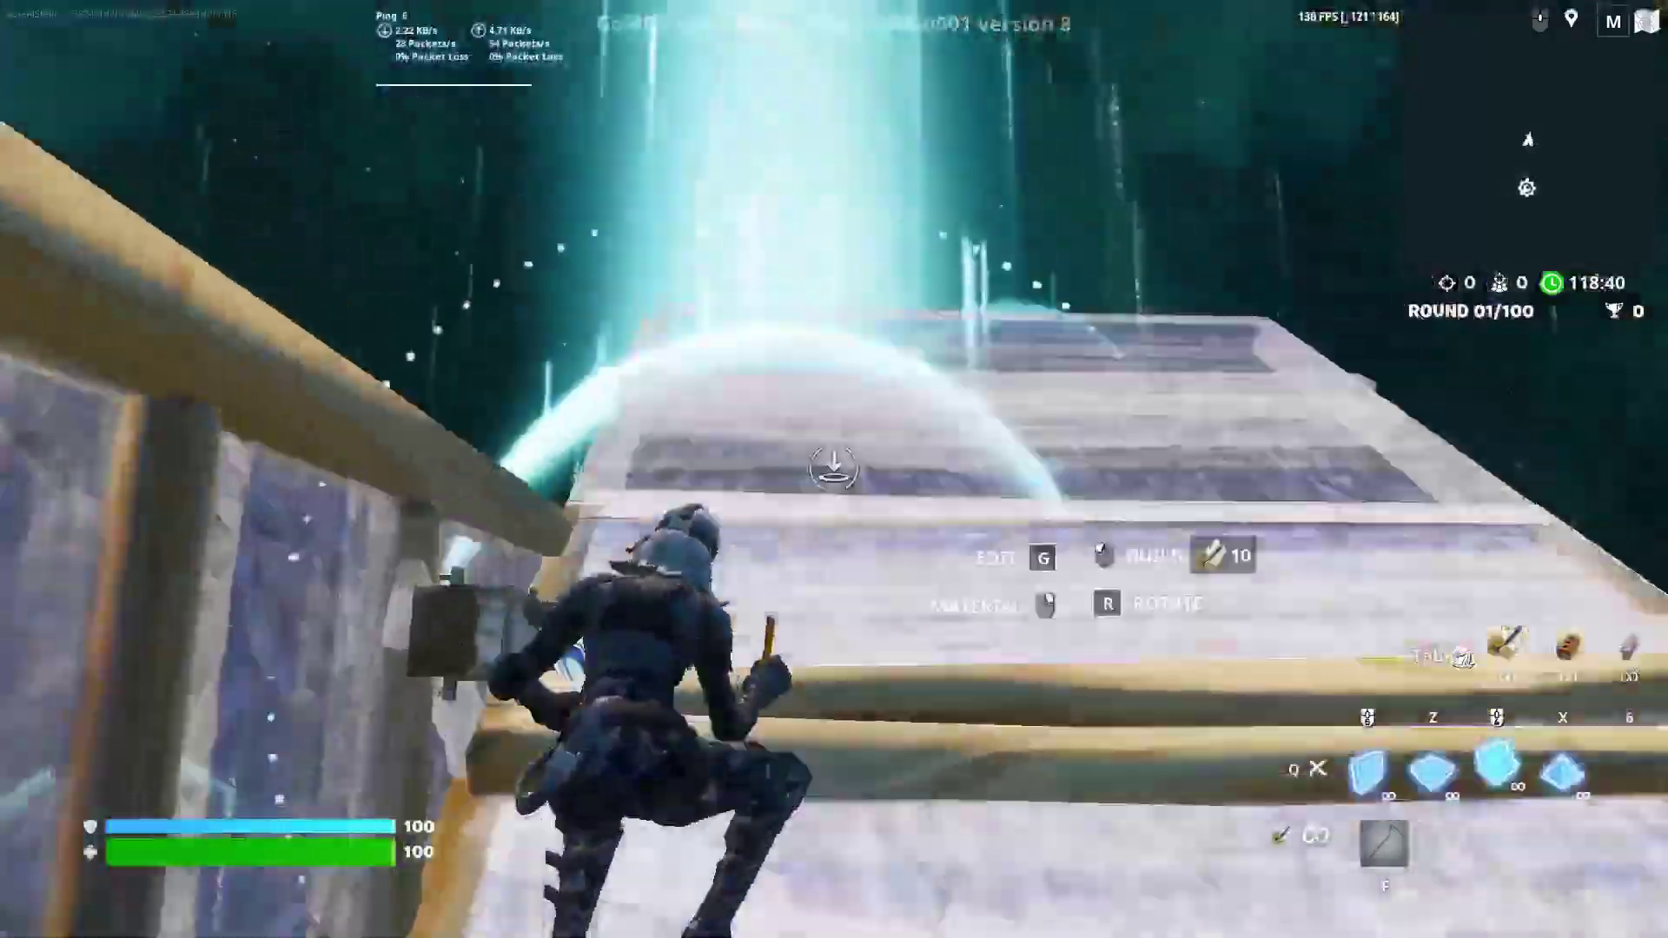
click(833, 469)
key(x)
click(834, 469)
key(g)
click(834, 469)
key(g)
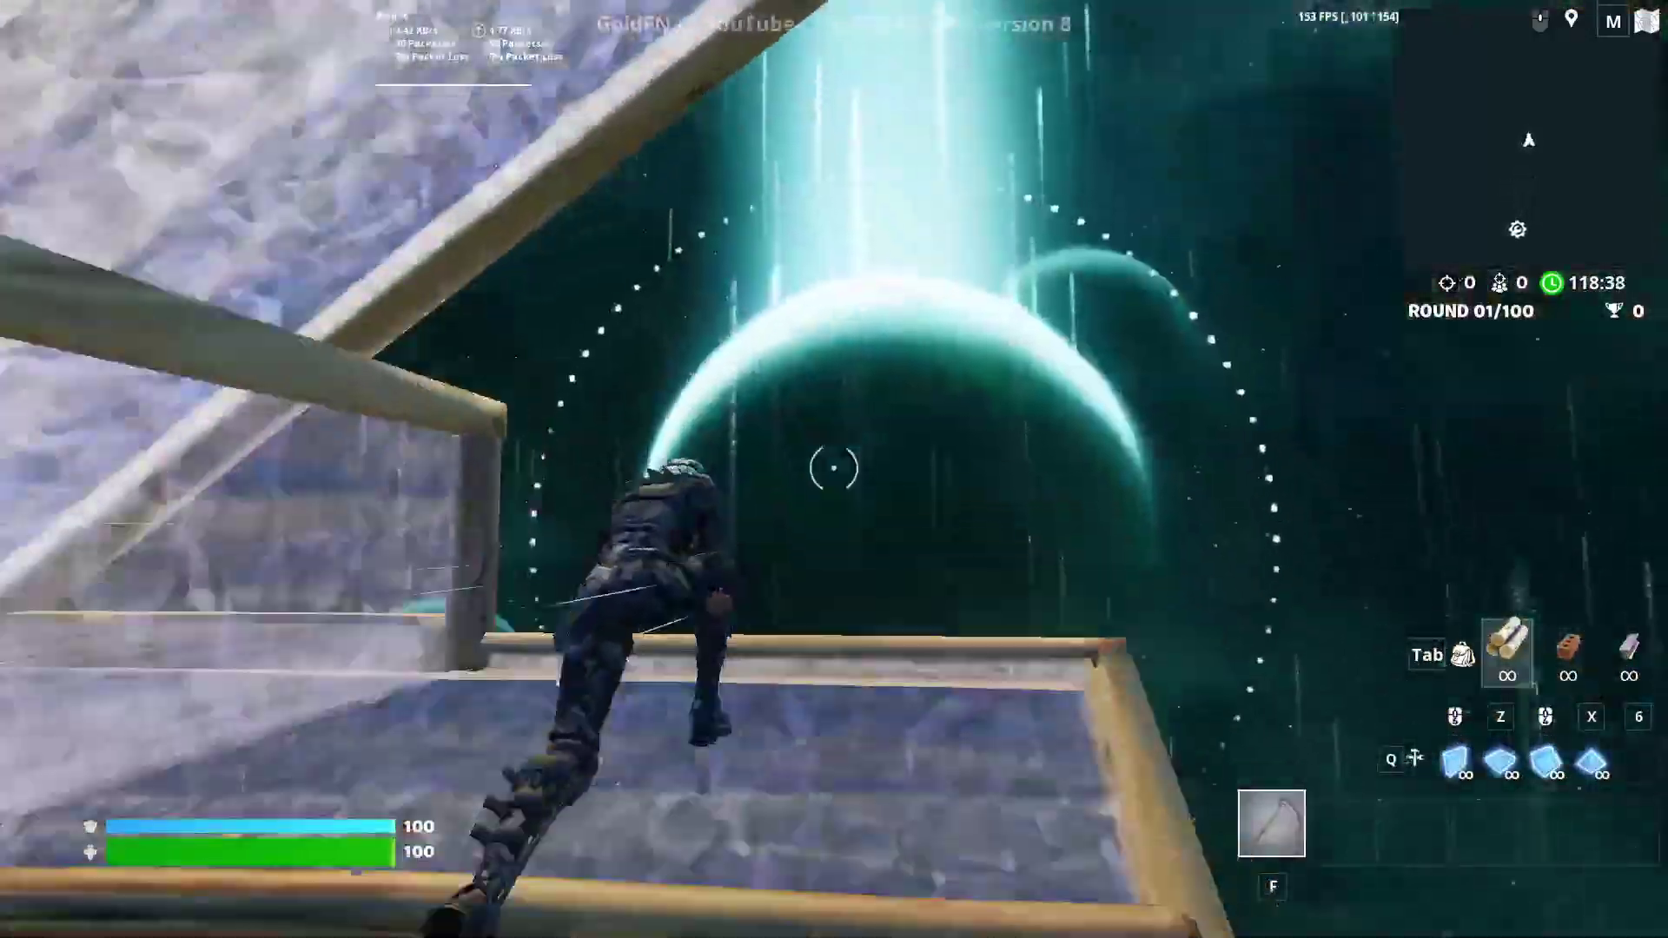
key(g)
key(g)
click(834, 469)
click(833, 469)
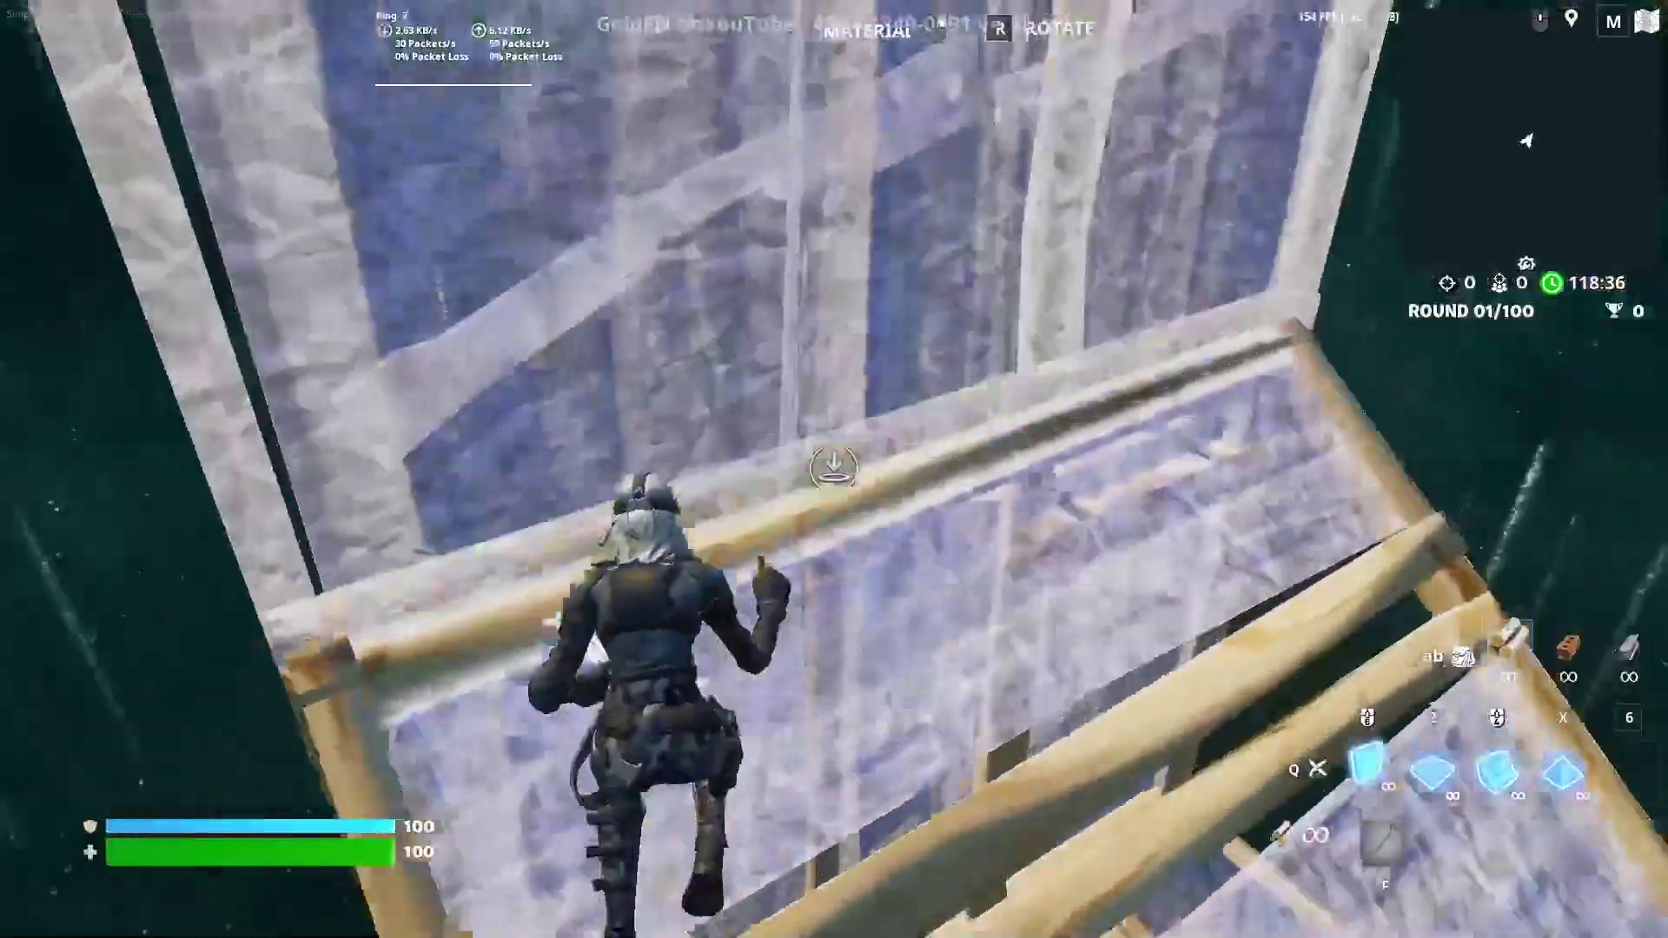
click(834, 469)
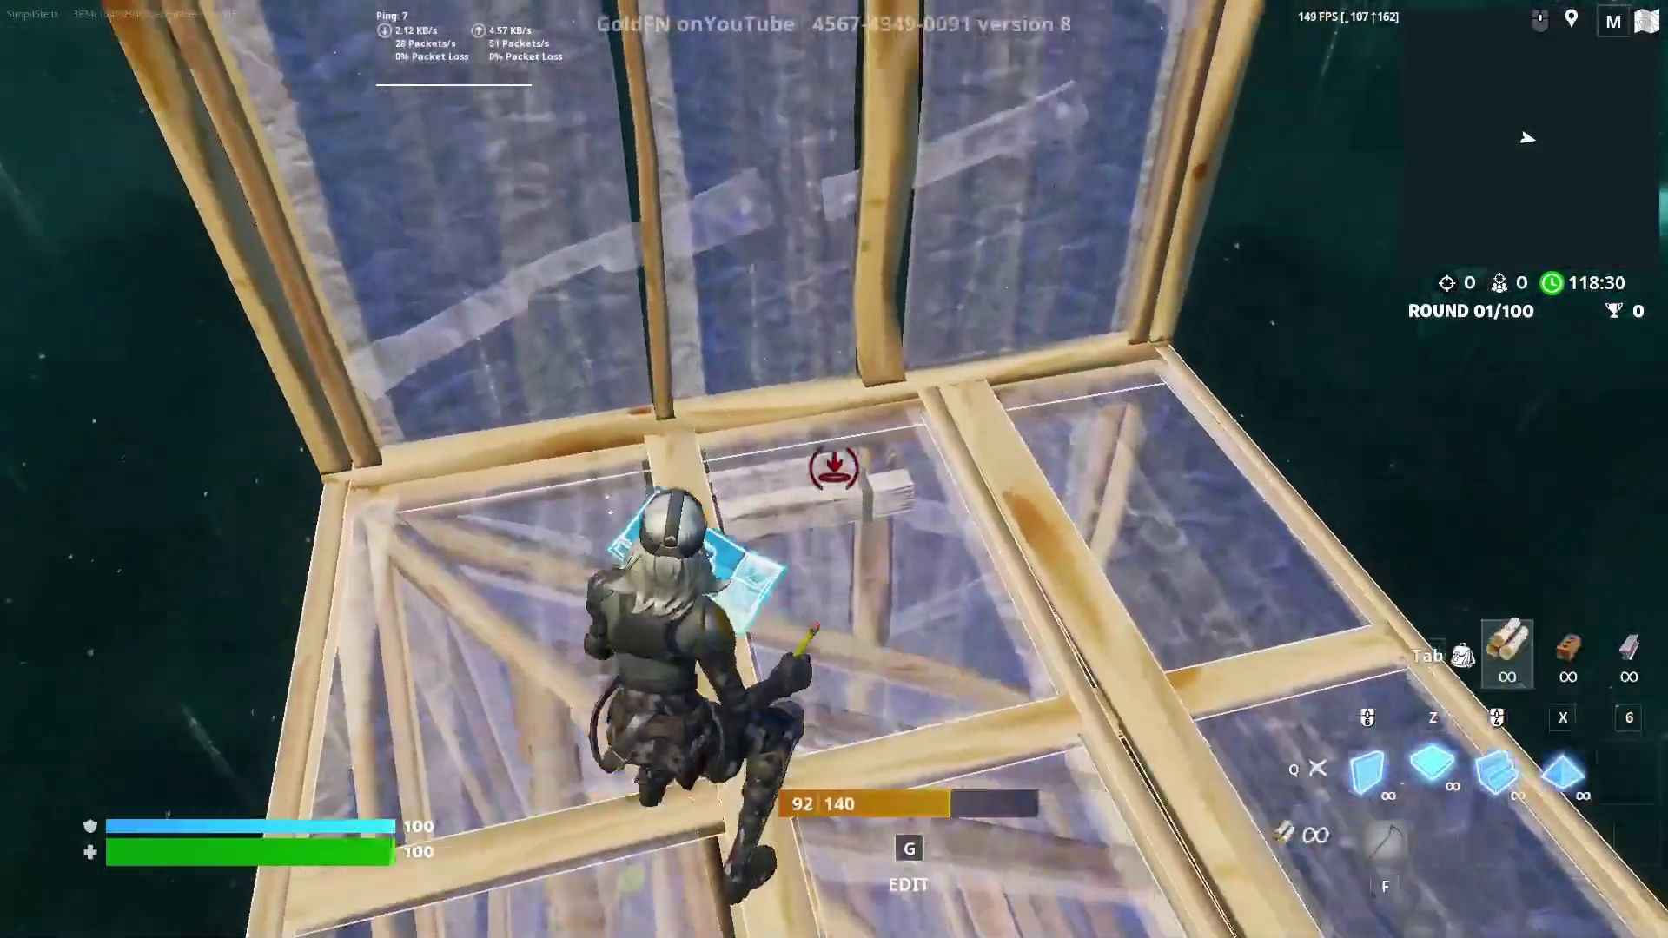
click(833, 469)
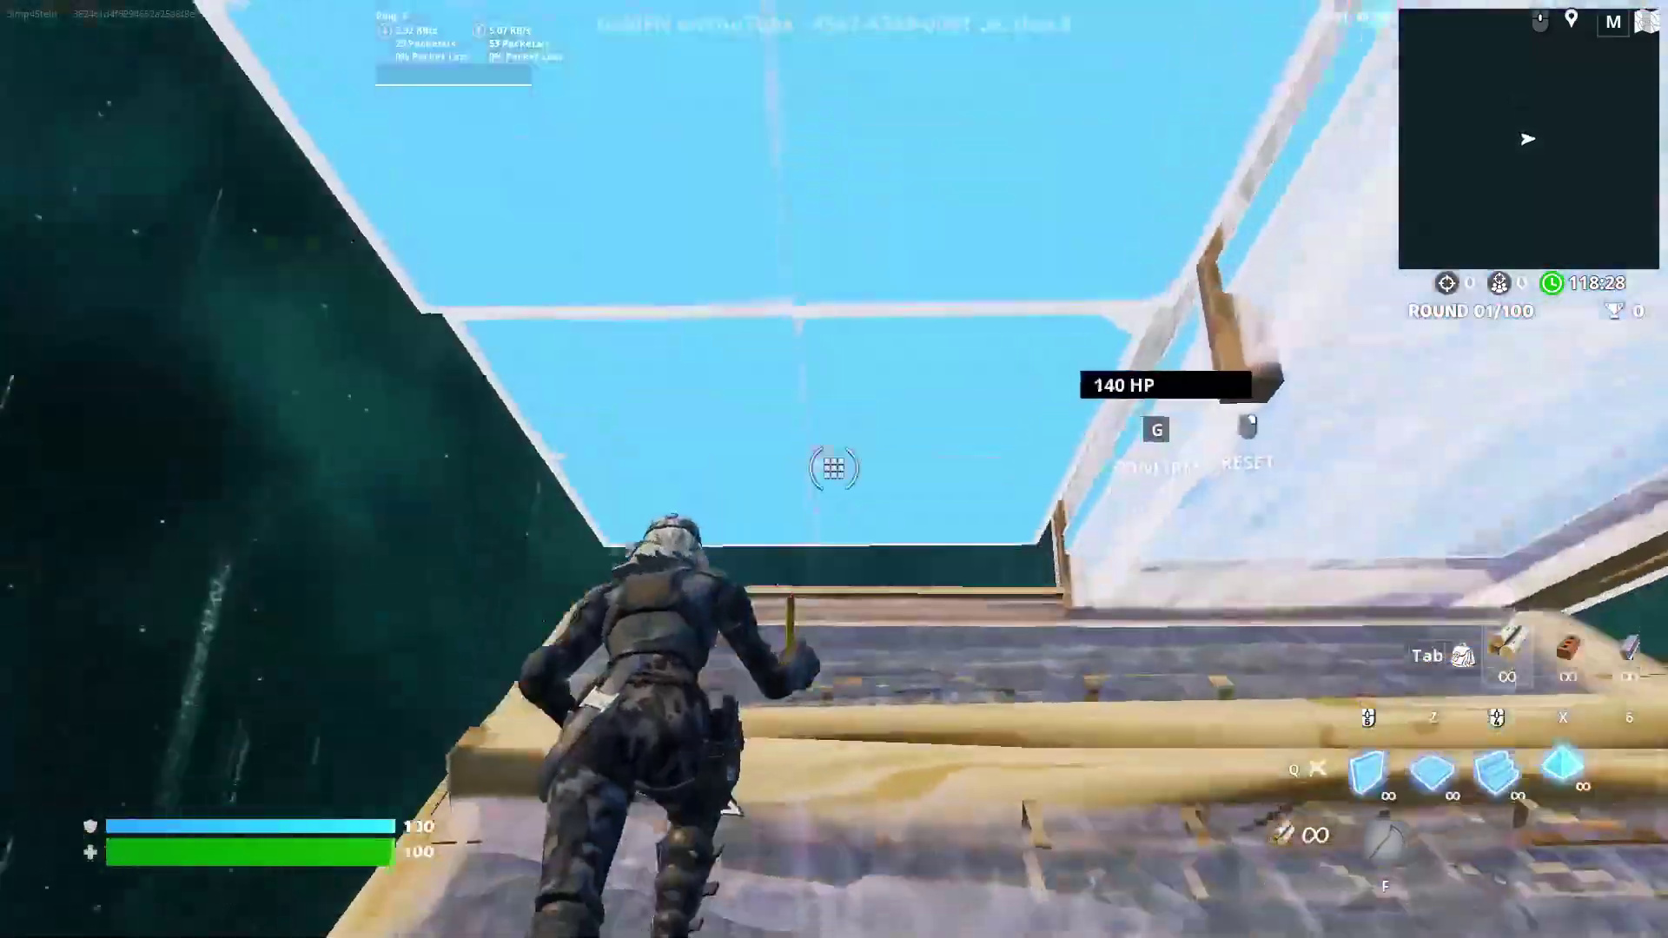
key(g)
click(834, 469)
click(834, 469)
click(834, 469)
click(833, 469)
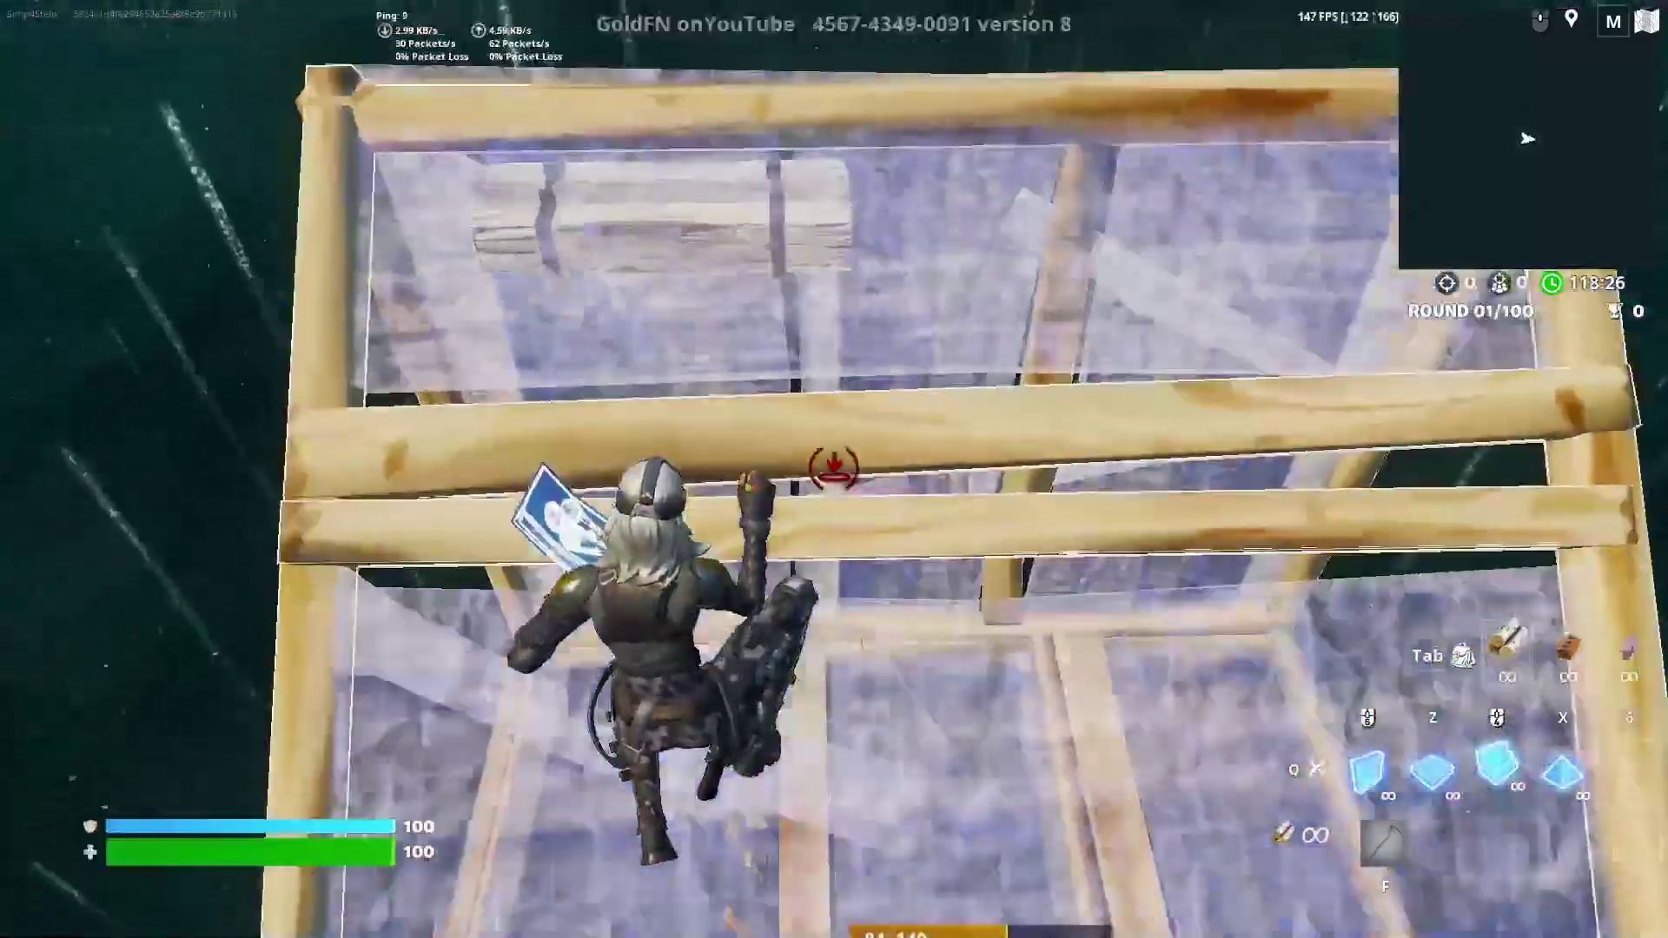
click(834, 469)
click(834, 469)
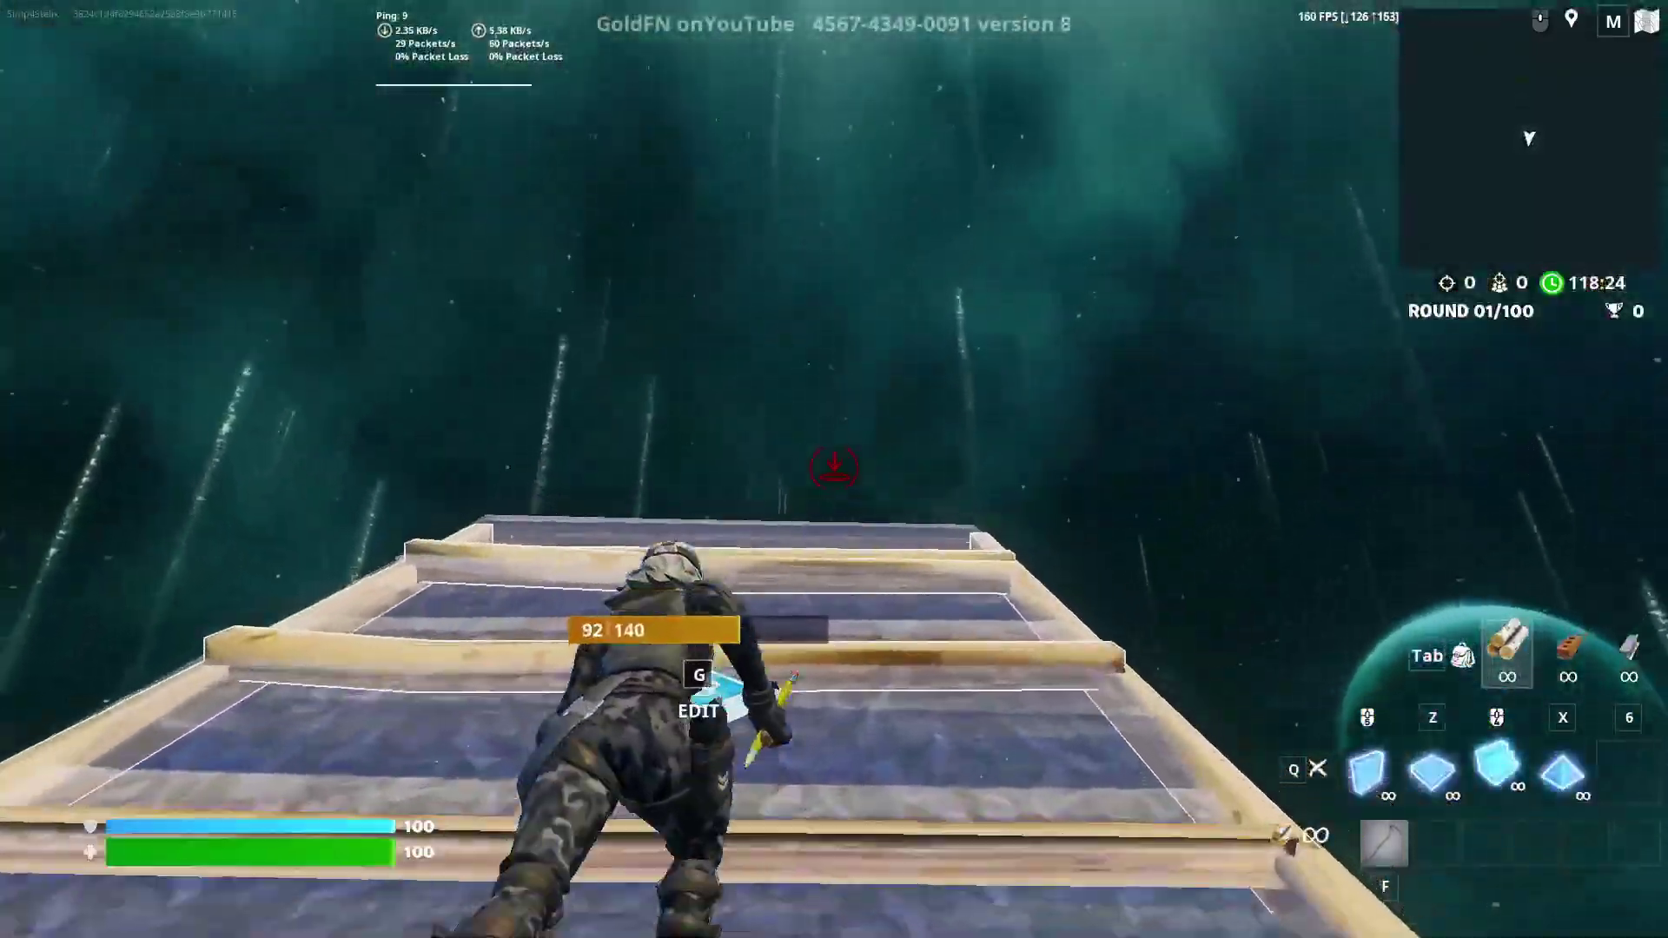